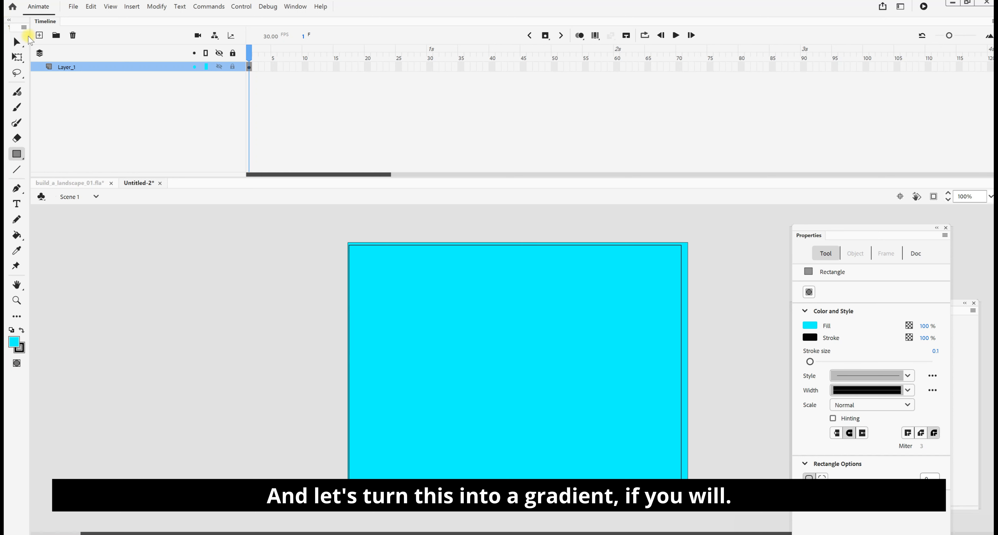
# Step: Change the cyan rectangle's fill from solid color to a linear gradient using the color settings
pyautogui.click(17, 42)
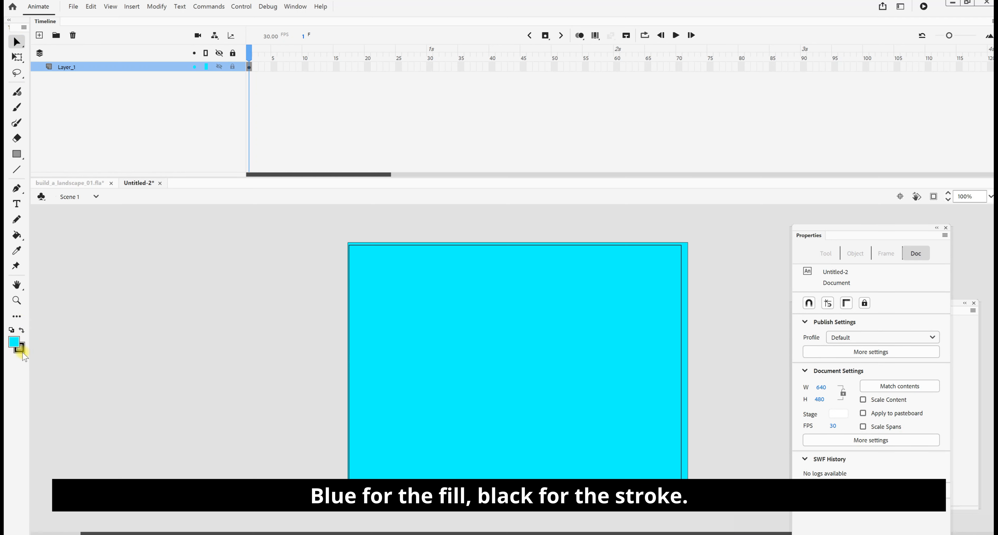
pyautogui.click(553, 356)
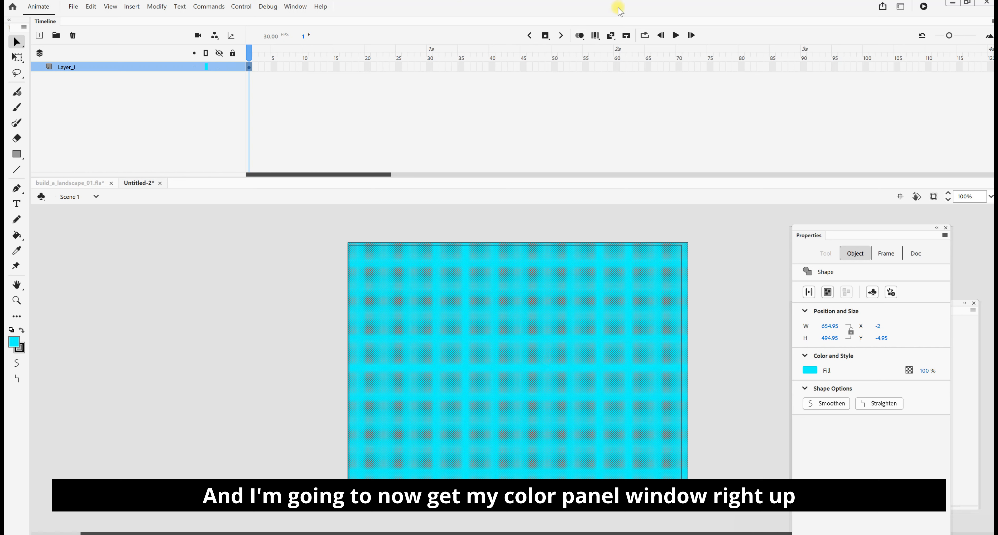
pyautogui.click(294, 6)
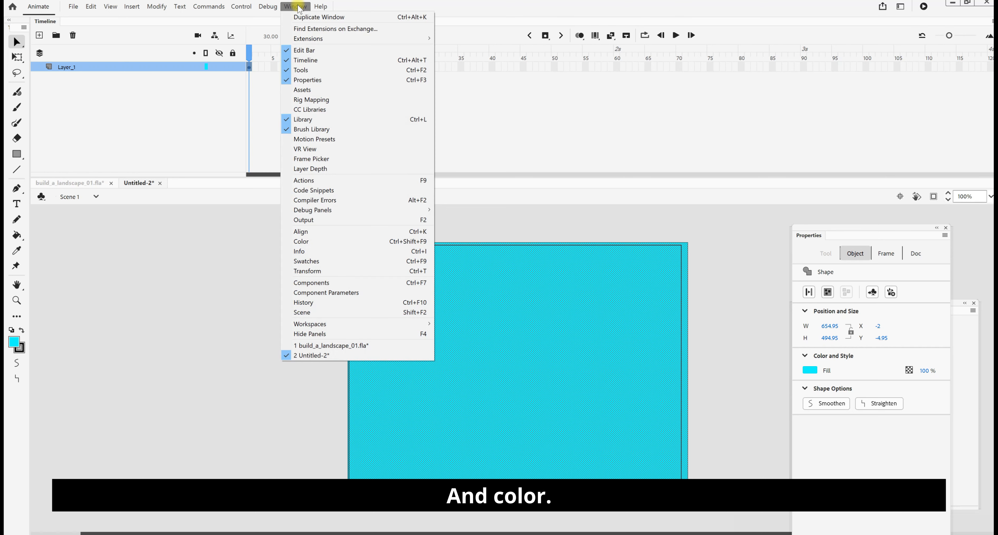
pyautogui.click(341, 241)
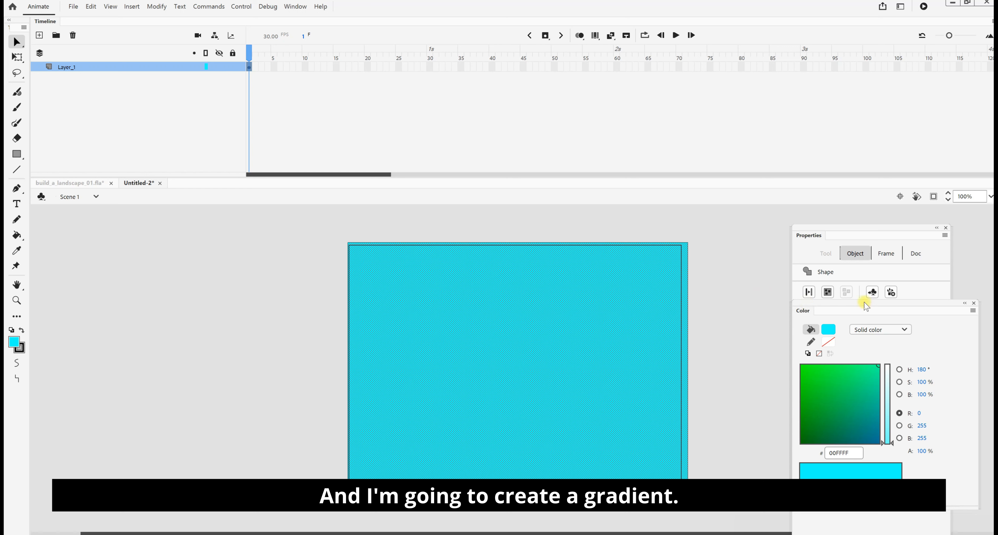
pyautogui.moveTo(853, 301); pyautogui.dragTo(817, 121)
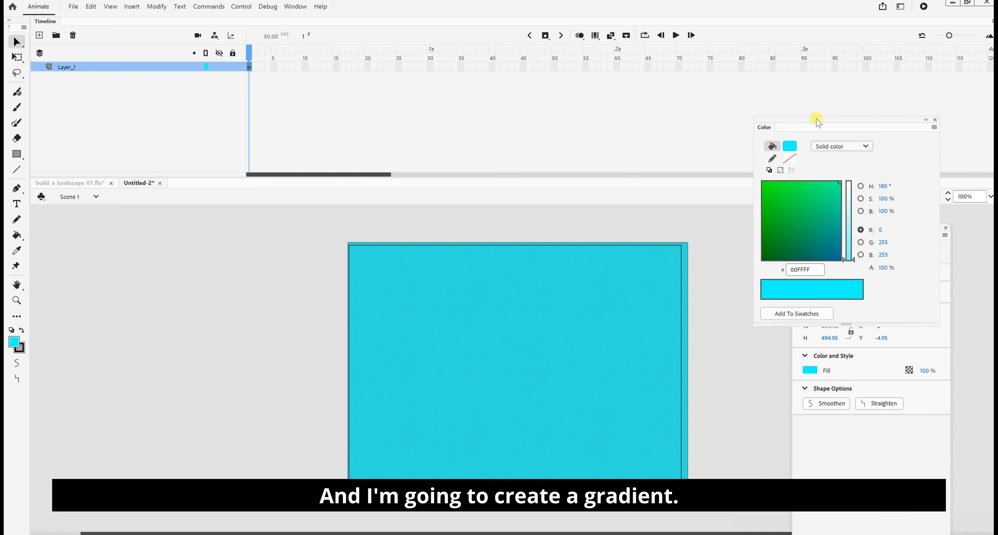
pyautogui.click(837, 147)
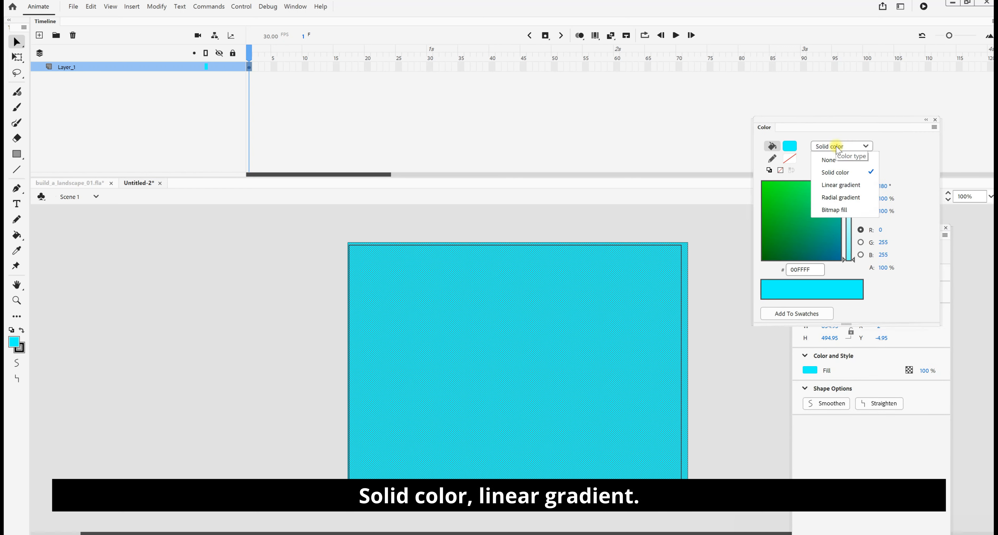
pyautogui.click(850, 186)
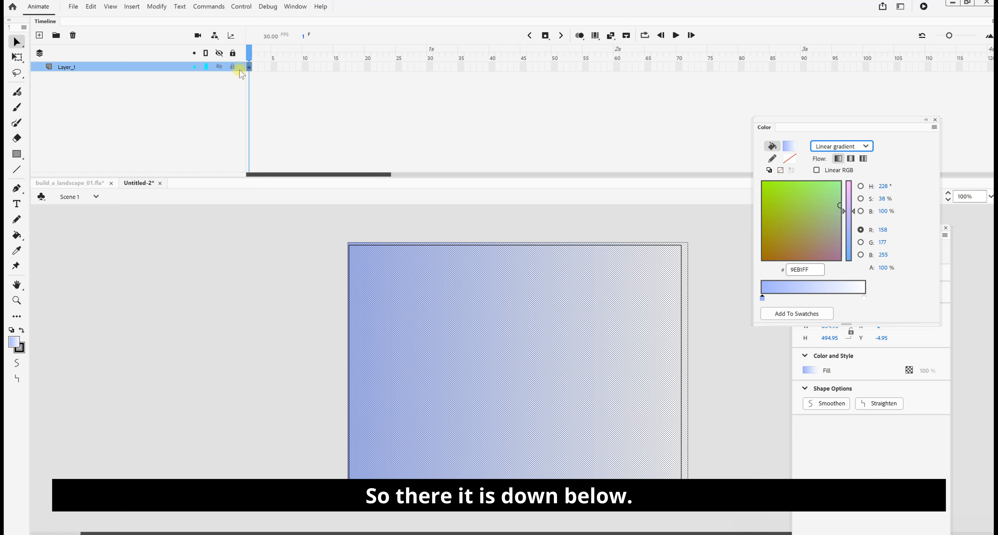
# Step: Rotate the rectangle's gradient diagonally with Gradient Transform so white falls at its upper-left corner, and shift the gradient center slightly down
pyautogui.click(249, 64)
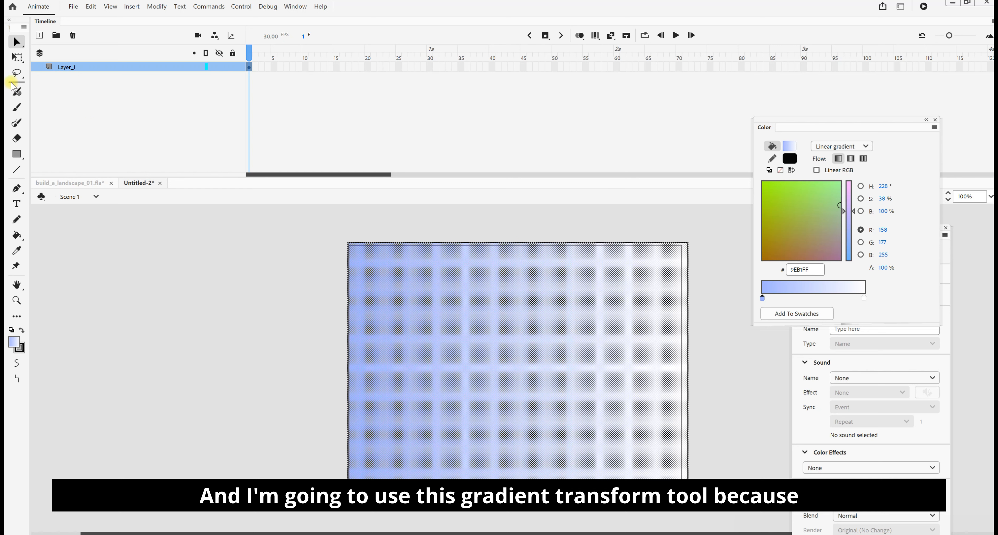
pyautogui.click(16, 59)
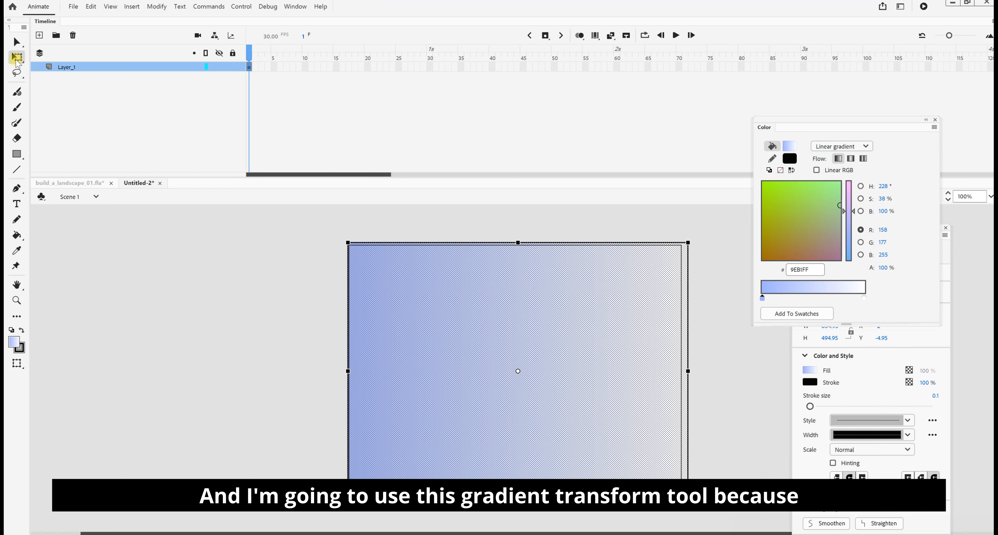
pyautogui.click(78, 69)
pyautogui.click(467, 328)
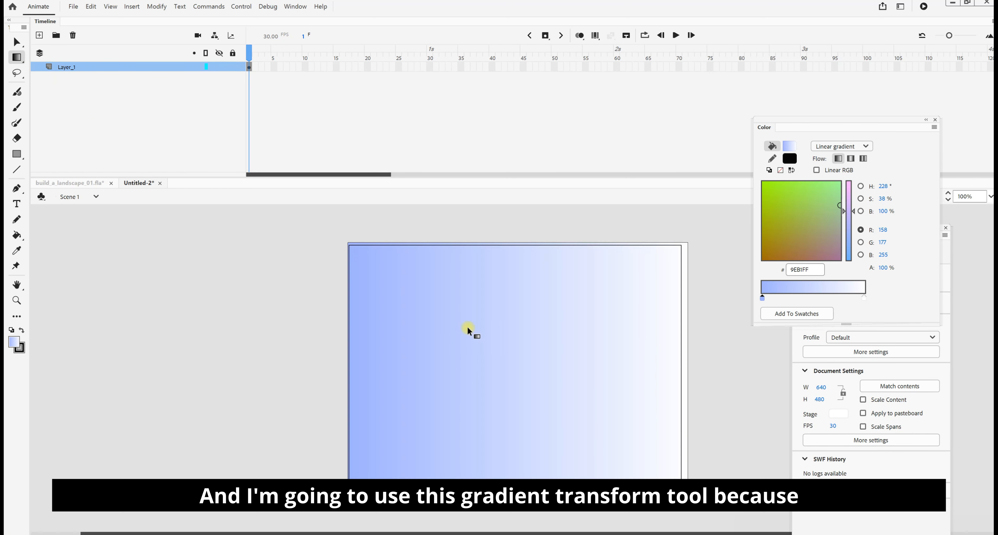
pyautogui.click(468, 322)
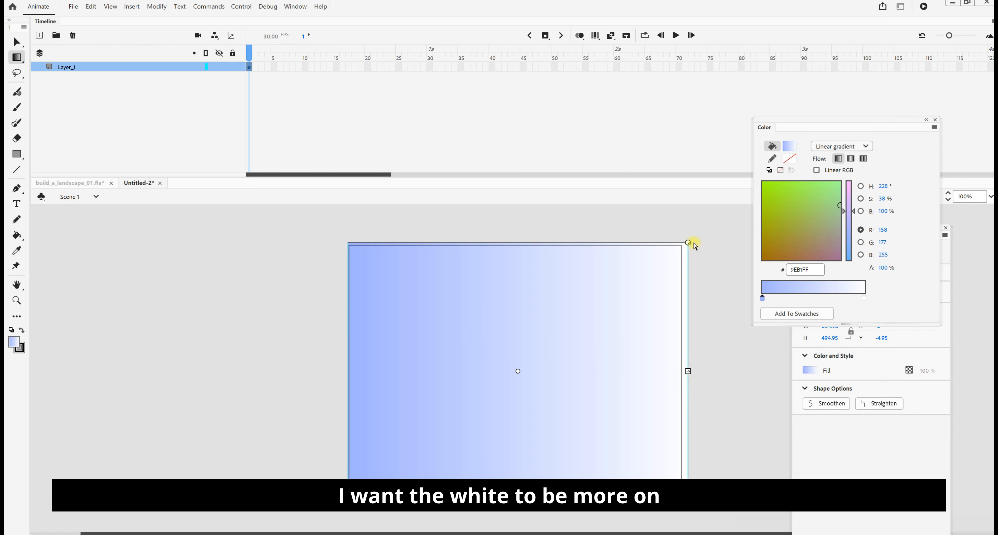
pyautogui.moveTo(689, 243); pyautogui.dragTo(355, 317)
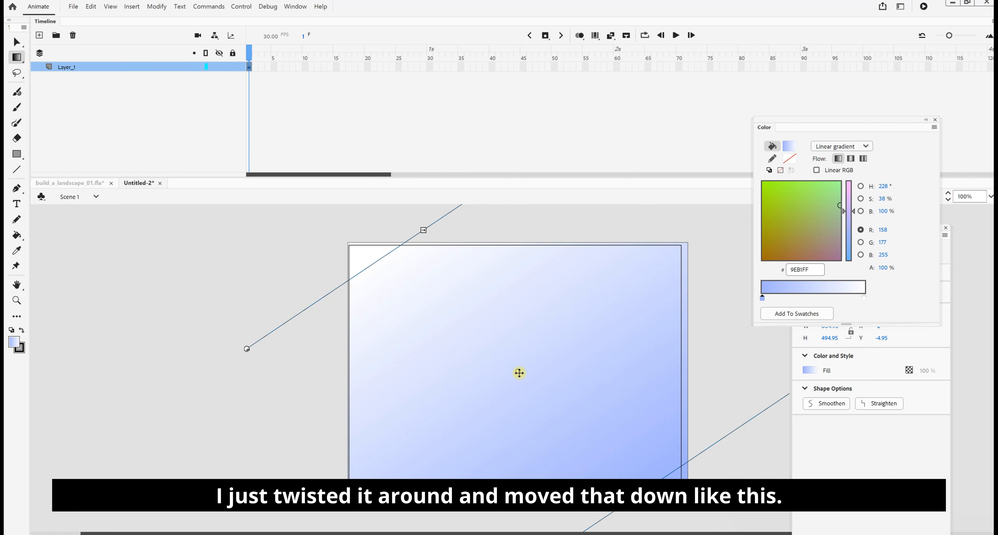
pyautogui.moveTo(520, 371)
pyautogui.mouseDown()
pyautogui.moveTo(534, 385)
pyautogui.moveTo(512, 361)
pyautogui.moveTo(522, 376)
pyautogui.mouseUp()
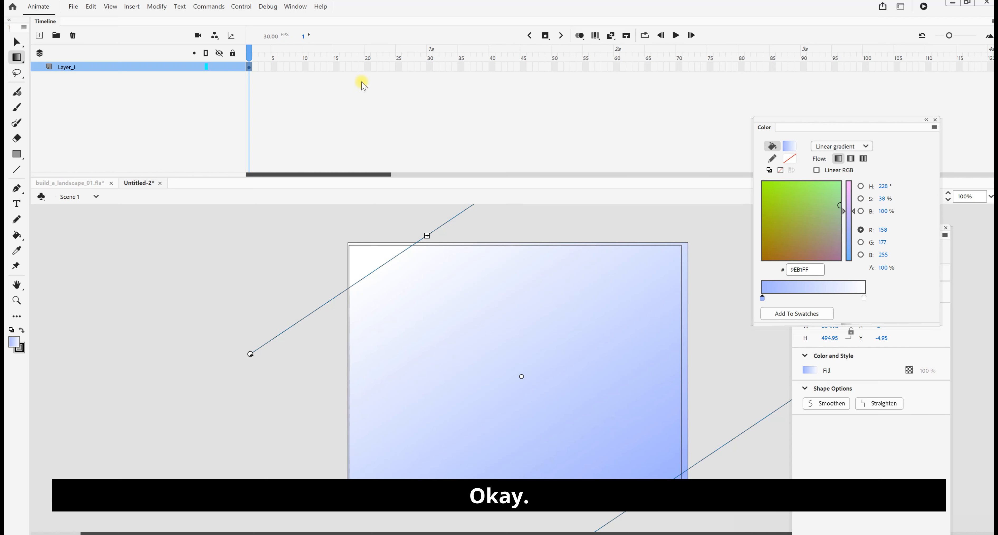
pyautogui.click(222, 94)
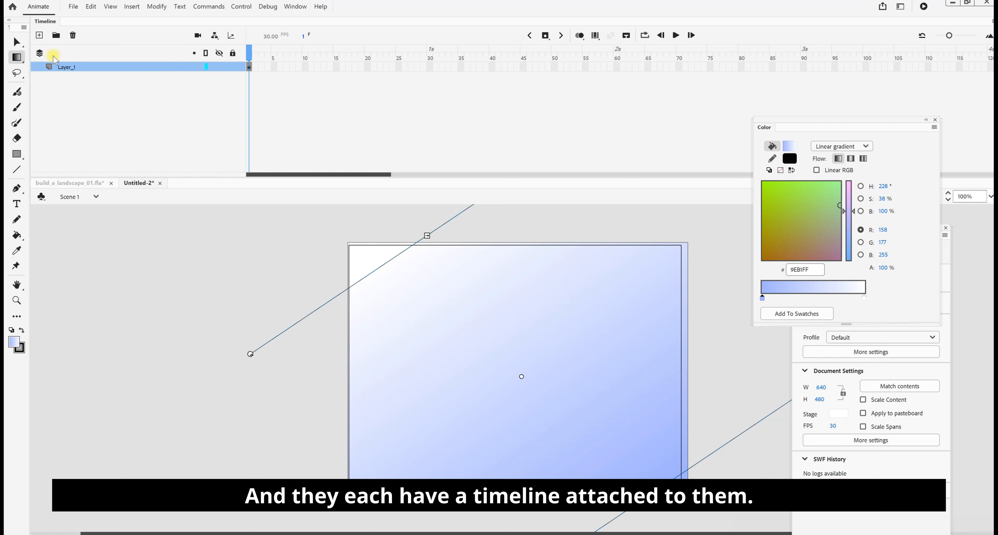
# Step: Add a new layer and rename the original layer holding the gradient rectangle as sky
pyautogui.click(39, 36)
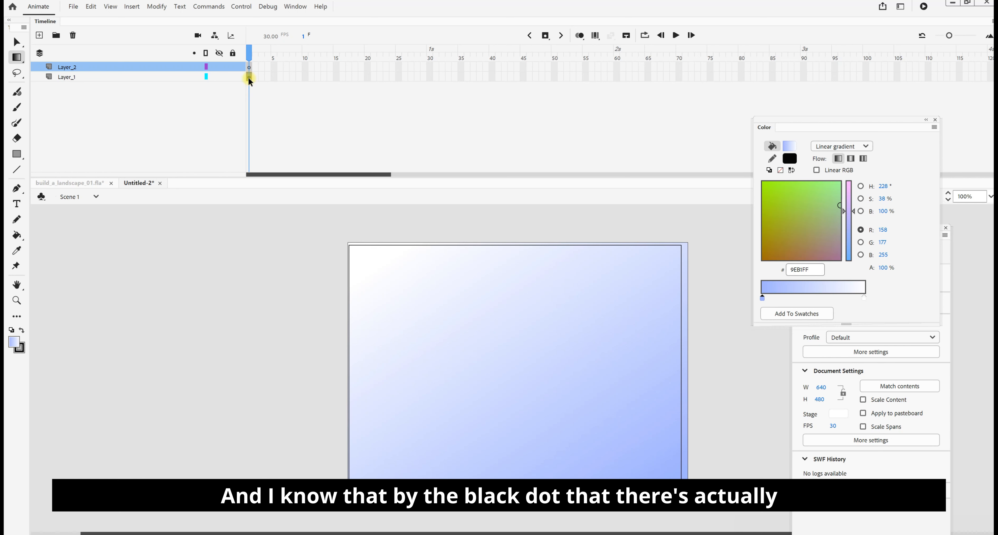
pyautogui.doubleClick(74, 77)
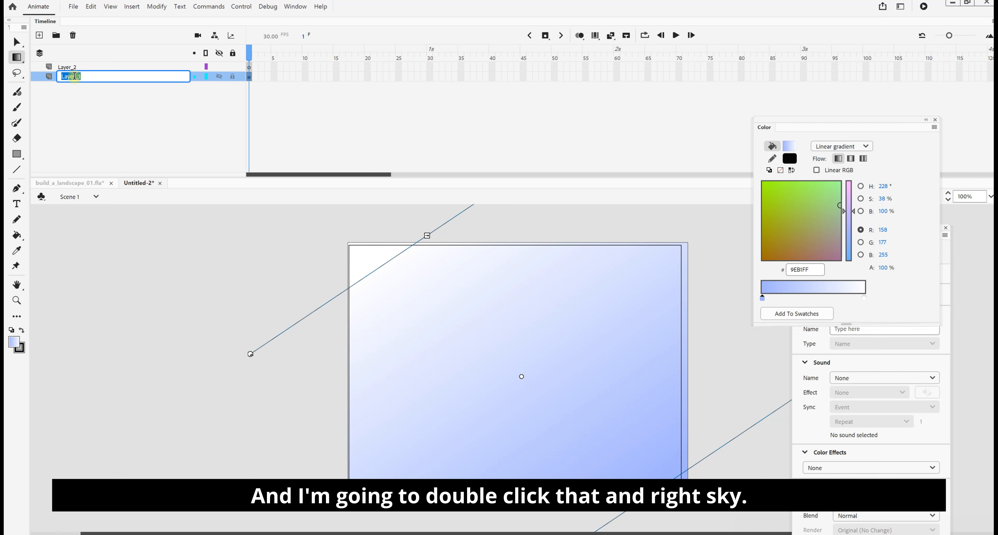
pyautogui.write('sk')
# Step: Rename the new empty layer above sky as ground
pyautogui.click(67, 68)
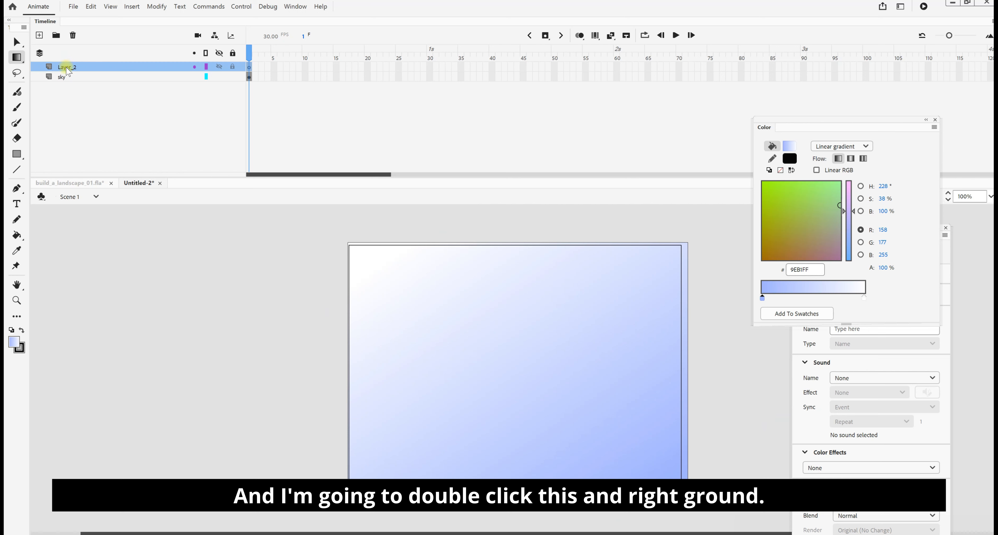
pyautogui.doubleClick(67, 68)
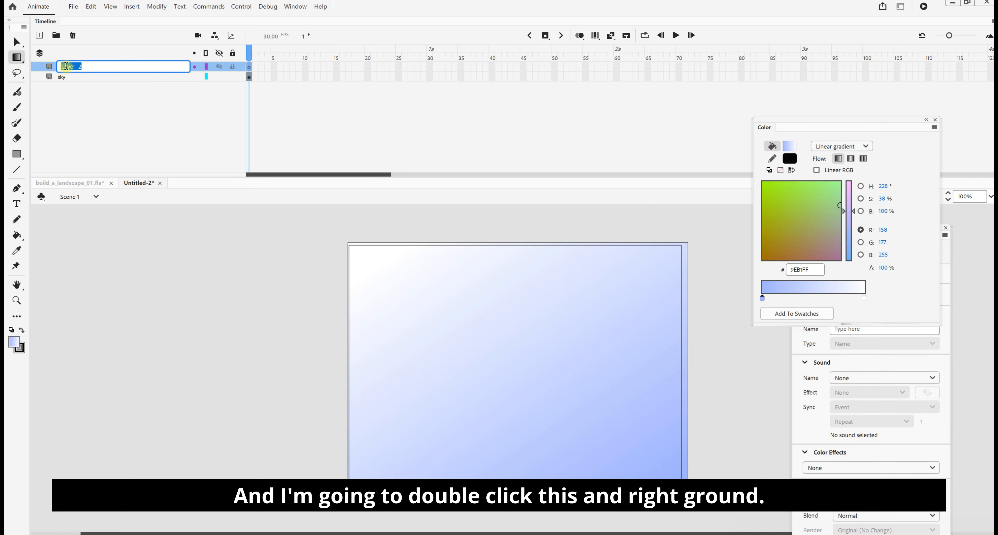
pyautogui.write('grou')
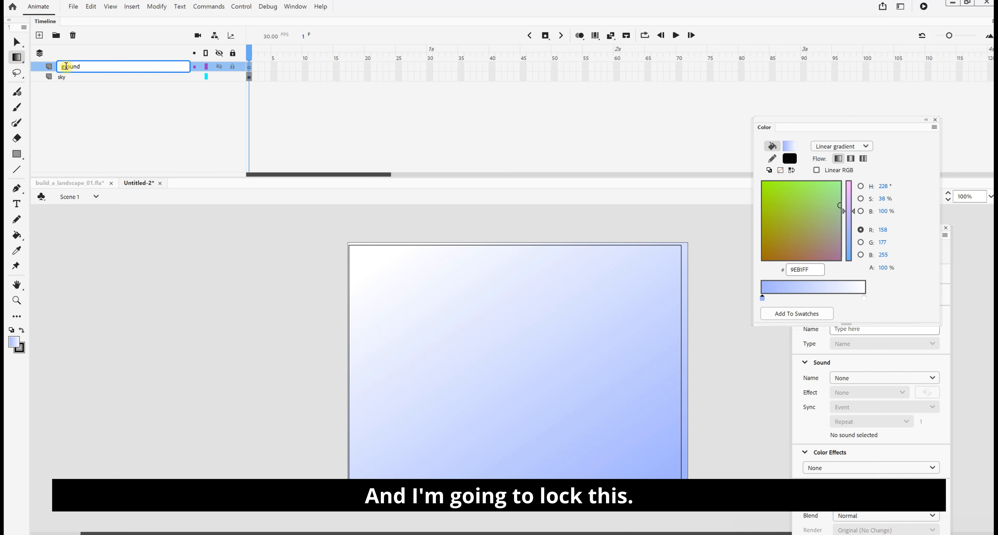
pyautogui.write('nd')
pyautogui.click(138, 116)
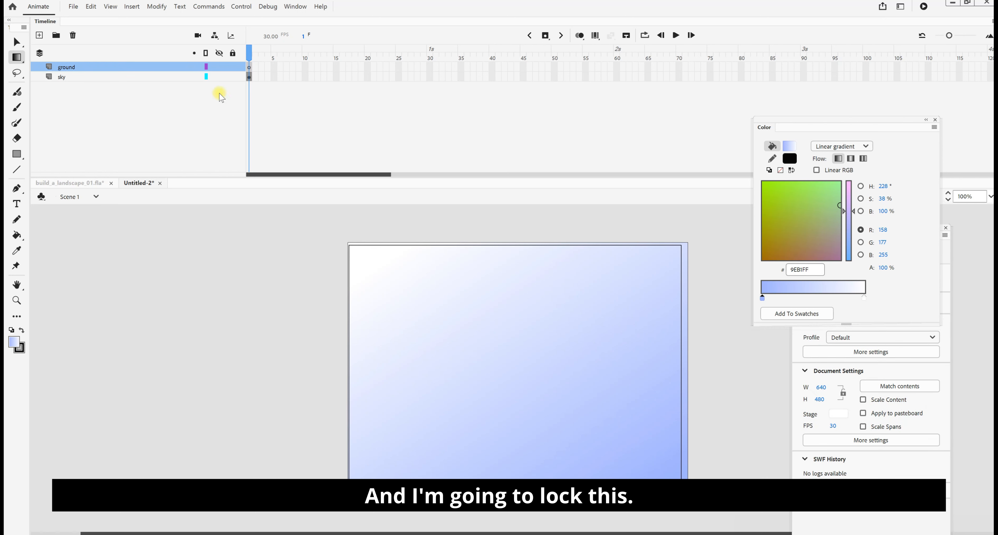
# Step: Lock the sky layer, and hide it briefly before showing it again
pyautogui.moveTo(231, 78)
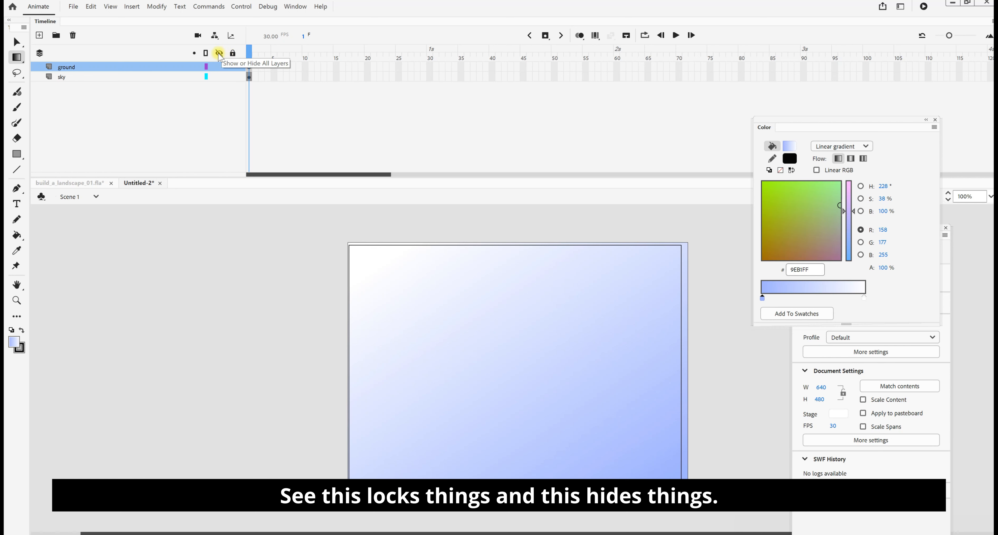
pyautogui.click(233, 77)
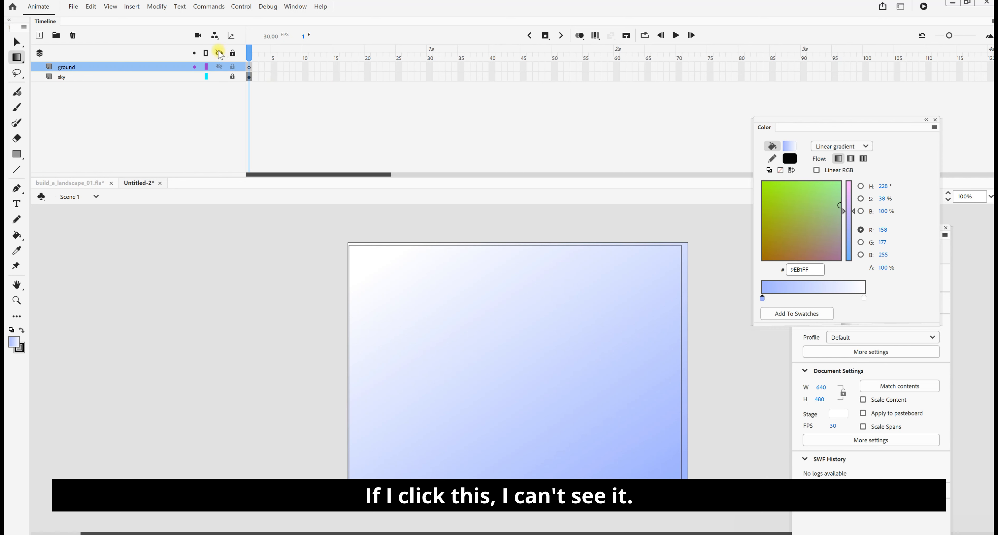
pyautogui.click(220, 77)
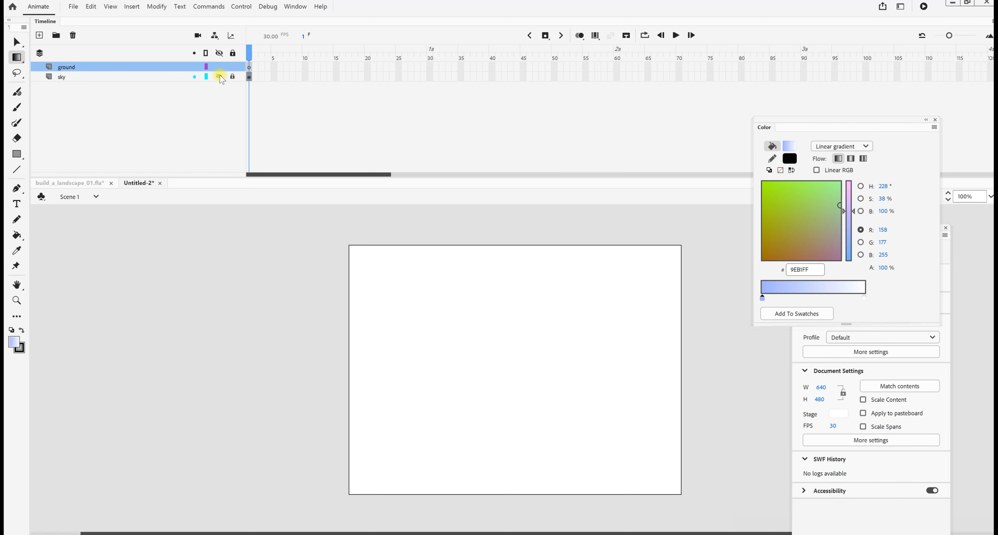
pyautogui.click(219, 77)
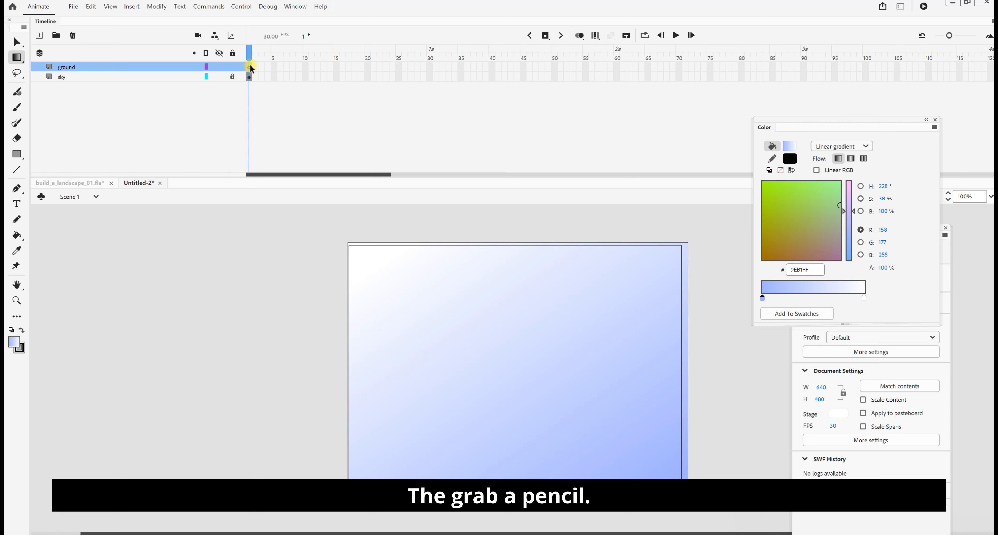
# Step: Draw a closed wavy hill outline on the ground layer with the Pencil tool, rising toward the right and extending beyond the stage edges
pyautogui.click(17, 219)
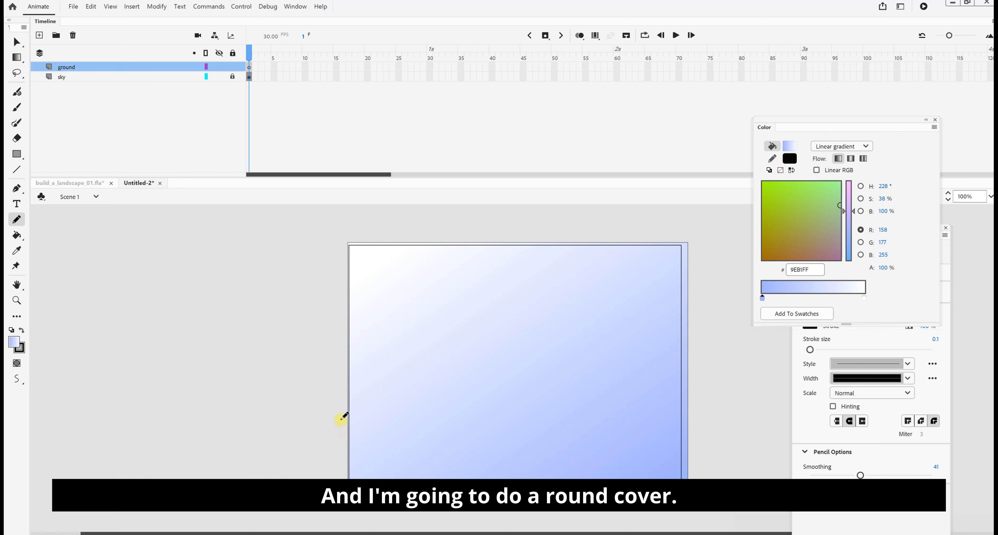
pyautogui.moveTo(341, 425)
pyautogui.mouseDown()
pyautogui.moveTo(376, 402)
pyautogui.moveTo(419, 418)
pyautogui.moveTo(508, 368)
pyautogui.moveTo(573, 371)
pyautogui.moveTo(686, 298)
pyautogui.moveTo(707, 311)
pyautogui.moveTo(723, 422)
pyautogui.moveTo(719, 484)
pyautogui.moveTo(701, 512)
pyautogui.mouseUp()
pyautogui.moveTo(625, 514); pyautogui.dragTo(394, 516)
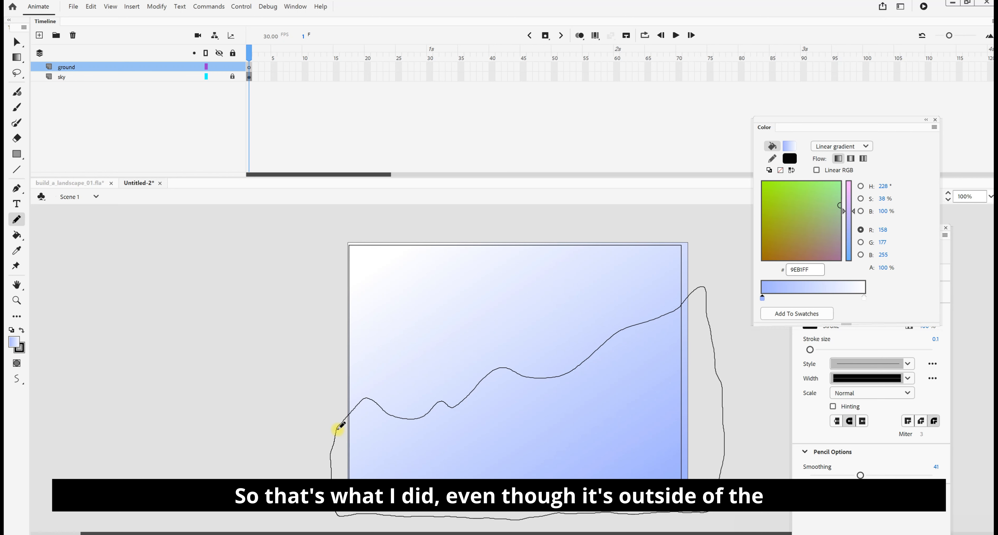
pyautogui.moveTo(338, 428); pyautogui.dragTo(350, 413)
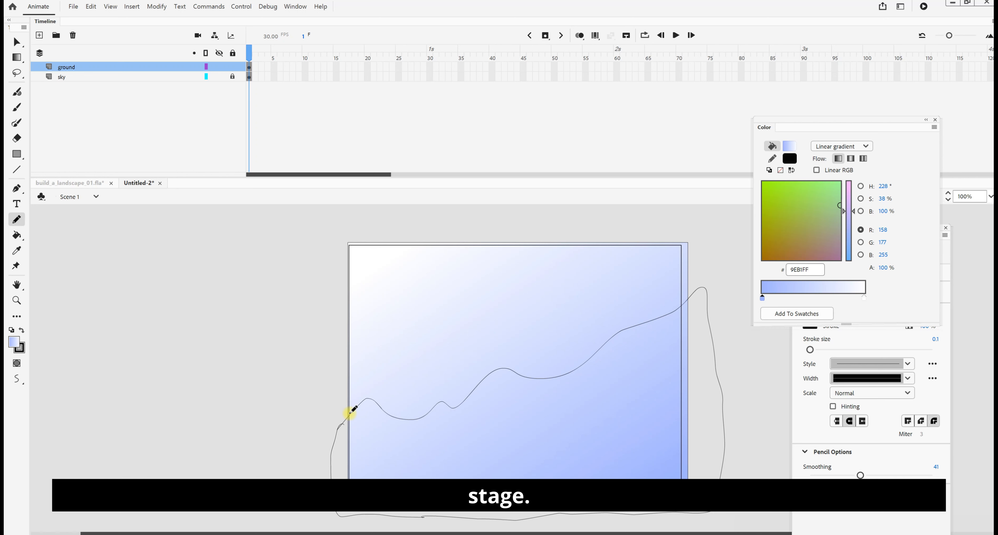
# Step: Fill the hill outline with solid green #669900 using the Paint Bucket
pyautogui.click(17, 235)
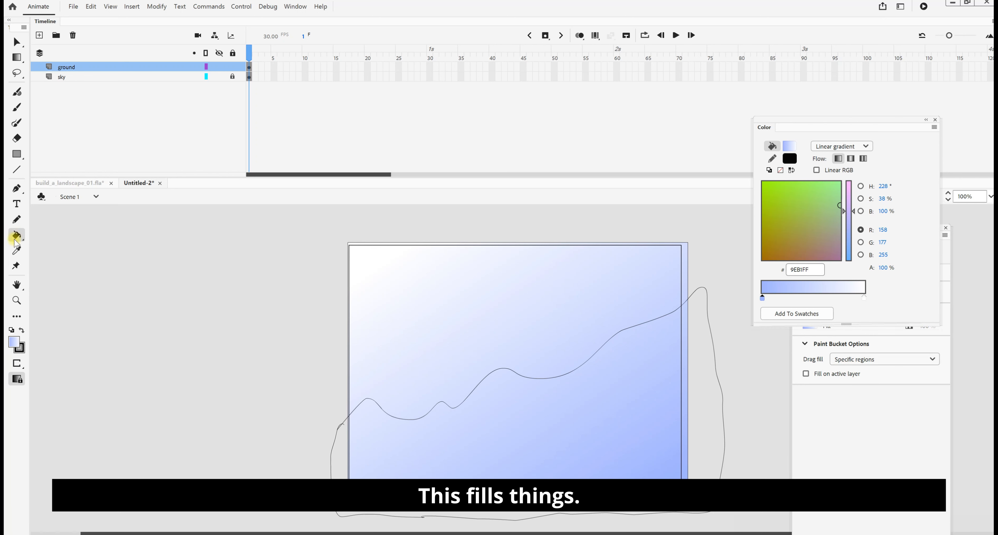
pyautogui.click(14, 342)
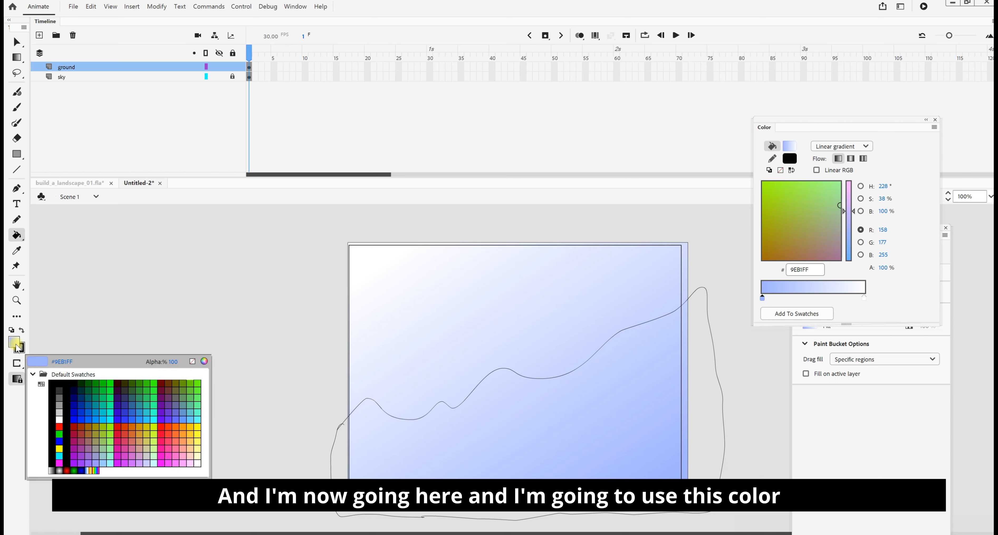
pyautogui.click(185, 384)
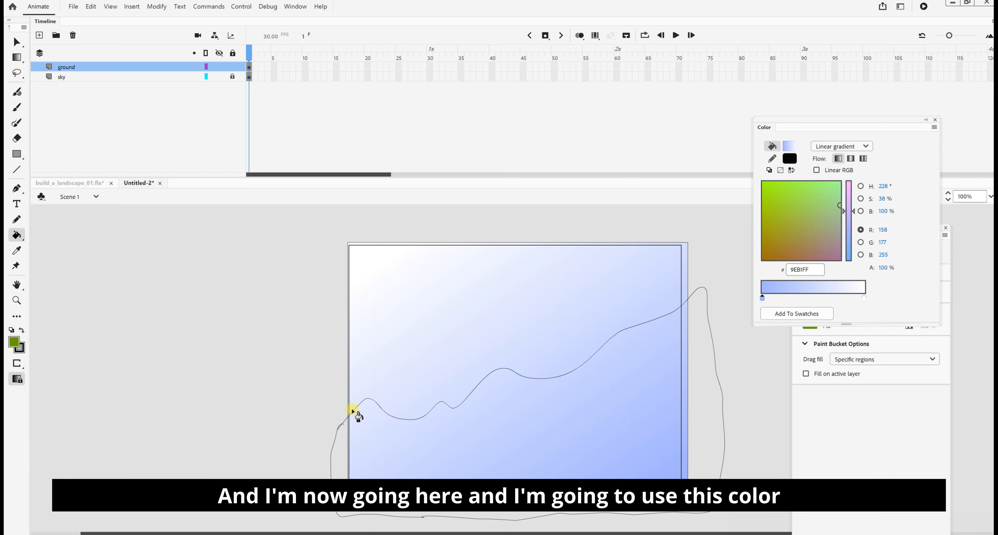
pyautogui.click(526, 460)
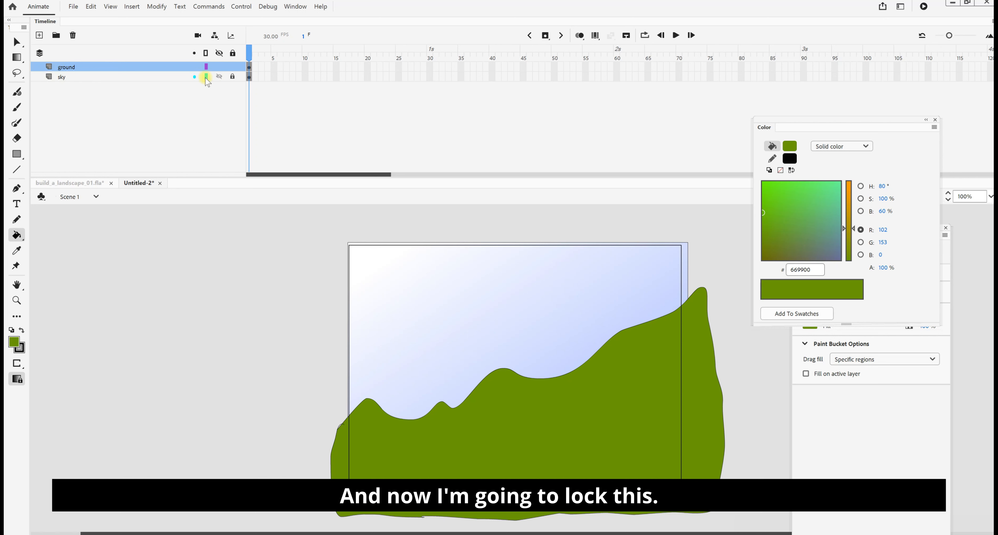
# Step: Lock the ground layer and add a new layer above it named tree
pyautogui.click(233, 67)
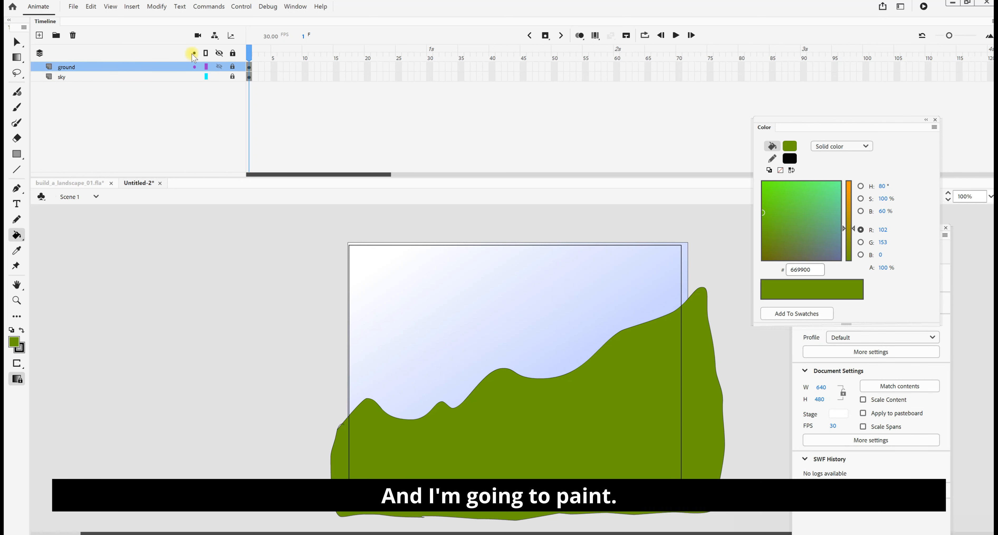
pyautogui.click(38, 35)
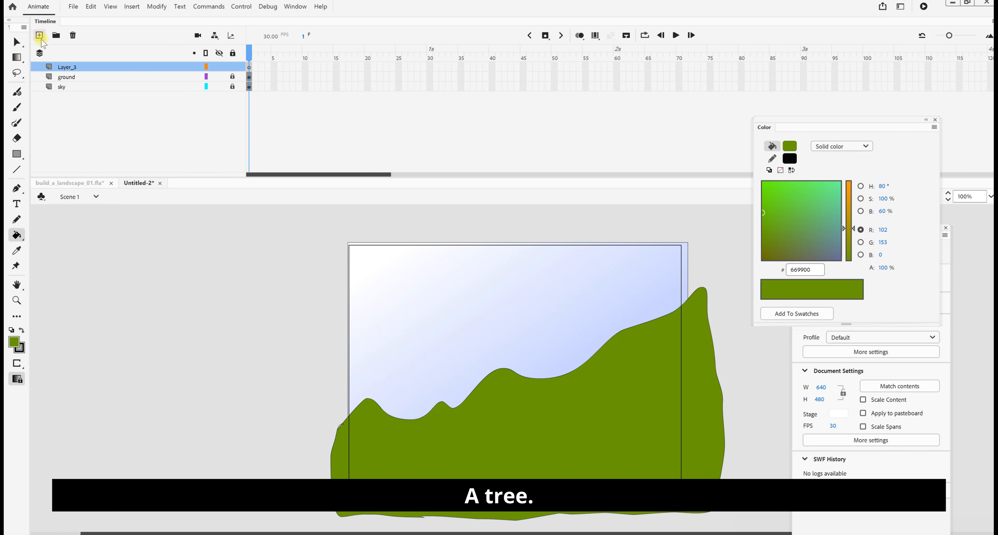
pyautogui.doubleClick(75, 68)
pyautogui.write('tree')
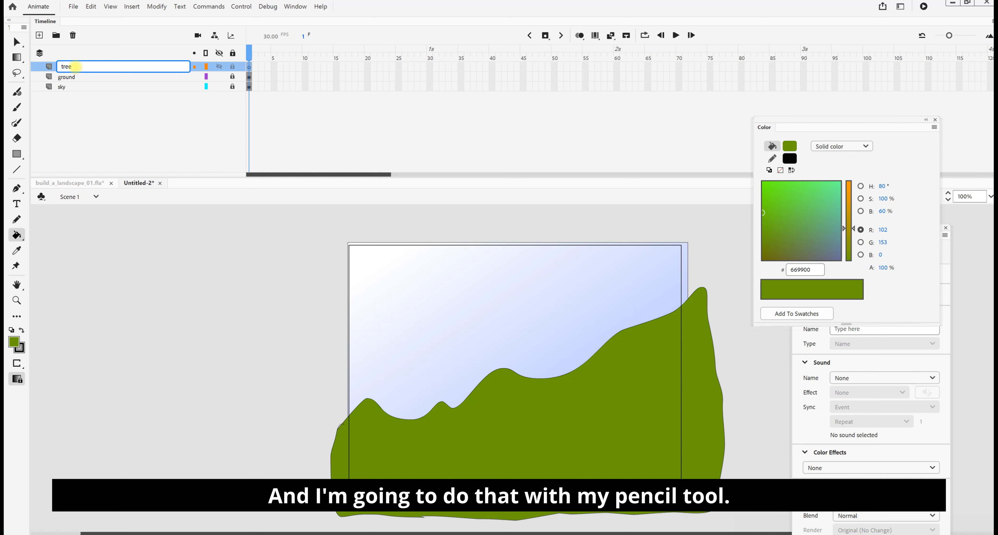
# Step: Draw the outer outline of a bent, bare tree with the Pencil tool, with a trunk rooted in the hill and several pointed branches
pyautogui.click(17, 219)
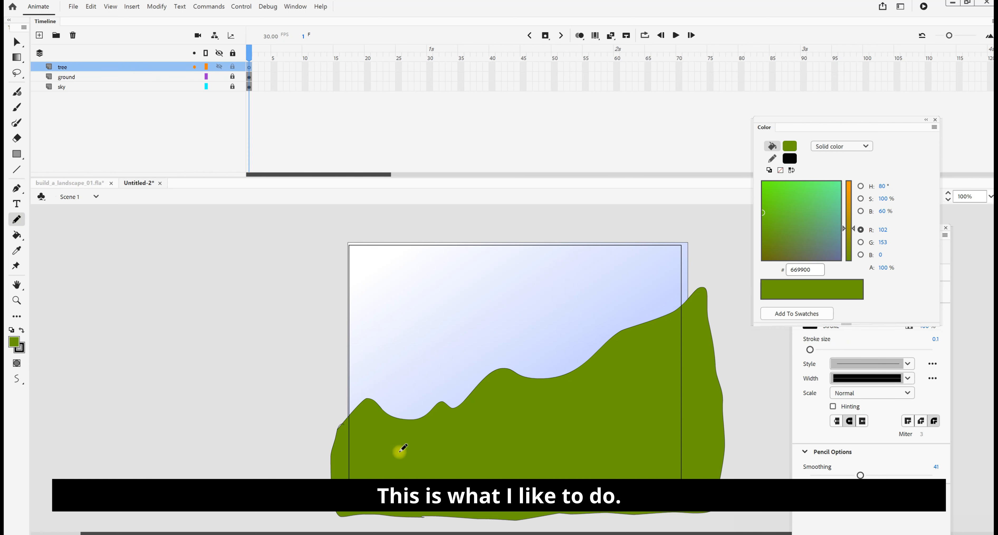
pyautogui.moveTo(403, 465)
pyautogui.mouseDown()
pyautogui.moveTo(426, 320)
pyautogui.moveTo(452, 293)
pyautogui.mouseUp()
pyautogui.moveTo(462, 471)
pyautogui.mouseDown()
pyautogui.moveTo(451, 451)
pyautogui.moveTo(449, 341)
pyautogui.moveTo(498, 352)
pyautogui.mouseUp()
pyautogui.moveTo(482, 305); pyautogui.dragTo(491, 300)
pyautogui.moveTo(499, 341)
pyautogui.mouseDown()
pyautogui.moveTo(519, 347)
pyautogui.moveTo(499, 353)
pyautogui.mouseUp()
pyautogui.moveTo(505, 359)
pyautogui.mouseDown()
pyautogui.moveTo(509, 383)
pyautogui.moveTo(516, 349)
pyautogui.mouseUp()
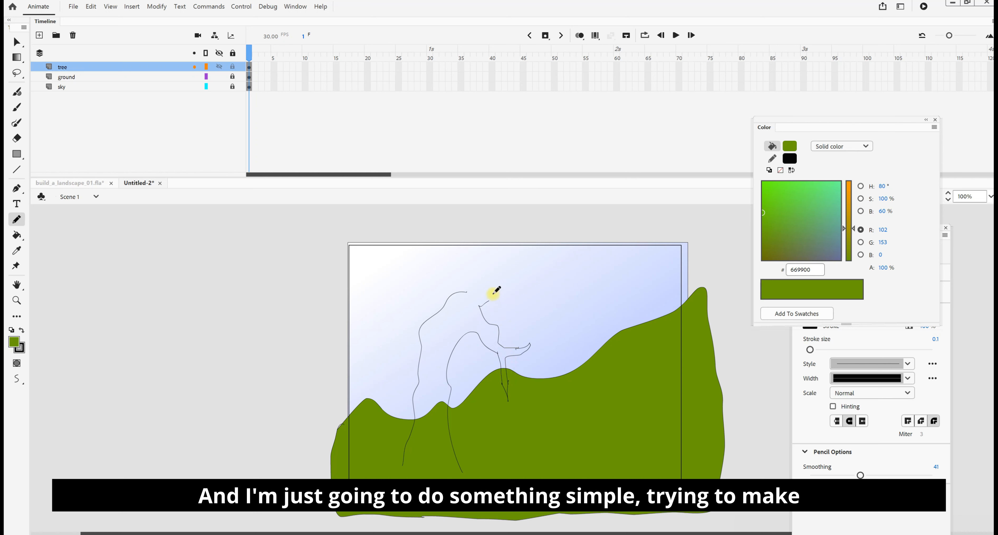
pyautogui.moveTo(490, 274)
pyautogui.mouseDown()
pyautogui.moveTo(502, 295)
pyautogui.moveTo(490, 302)
pyautogui.moveTo(516, 289)
pyautogui.moveTo(480, 275)
pyautogui.moveTo(496, 271)
pyautogui.moveTo(519, 331)
pyautogui.moveTo(481, 308)
pyautogui.moveTo(503, 290)
pyautogui.mouseUp()
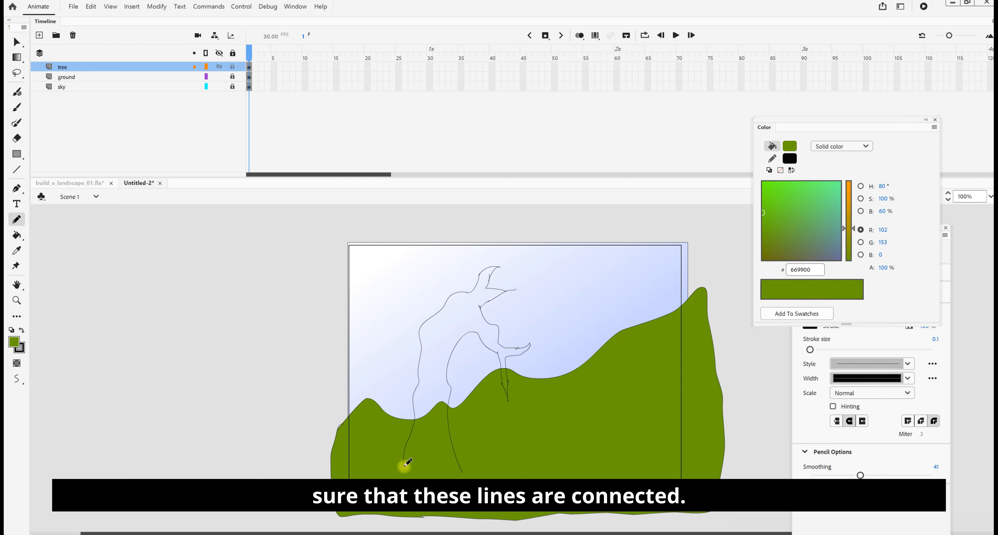
# Step: Draw a jagged base and inner contour lines along the tree, dividing the trunk and branches into three strips
pyautogui.moveTo(406, 462)
pyautogui.mouseDown()
pyautogui.moveTo(463, 475)
pyautogui.moveTo(414, 458)
pyautogui.moveTo(432, 339)
pyautogui.mouseUp()
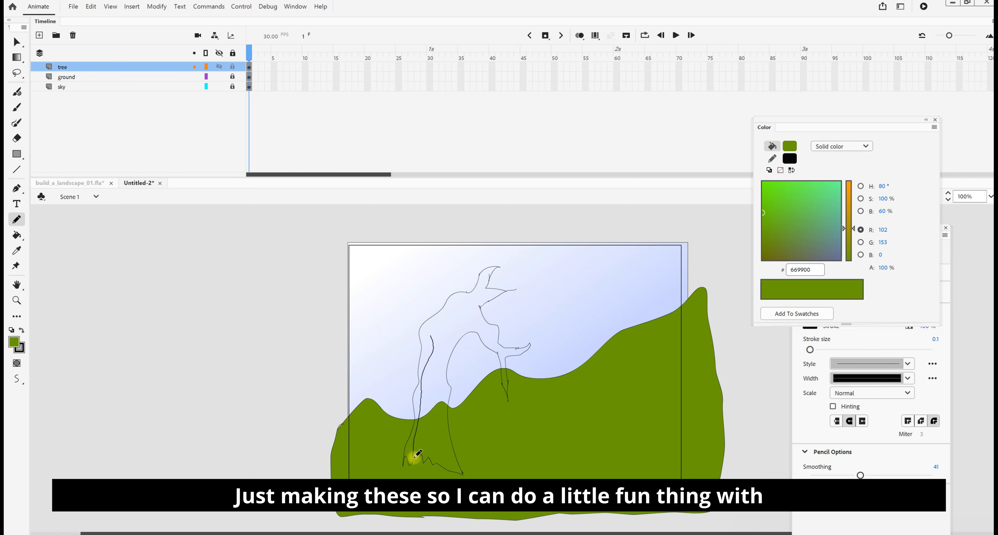
pyautogui.moveTo(487, 275); pyautogui.dragTo(497, 266)
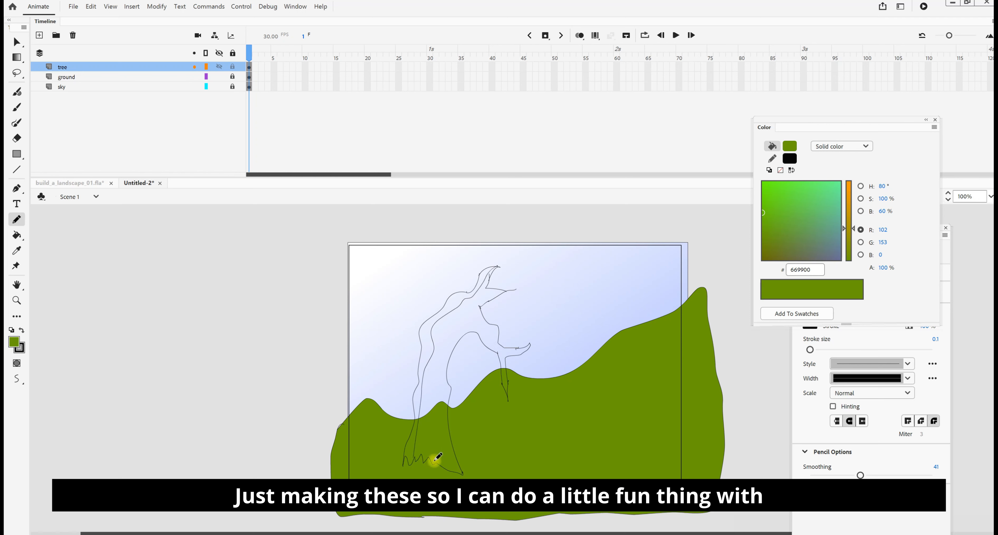
pyautogui.moveTo(434, 463); pyautogui.dragTo(439, 361)
pyautogui.moveTo(506, 390); pyautogui.dragTo(511, 412)
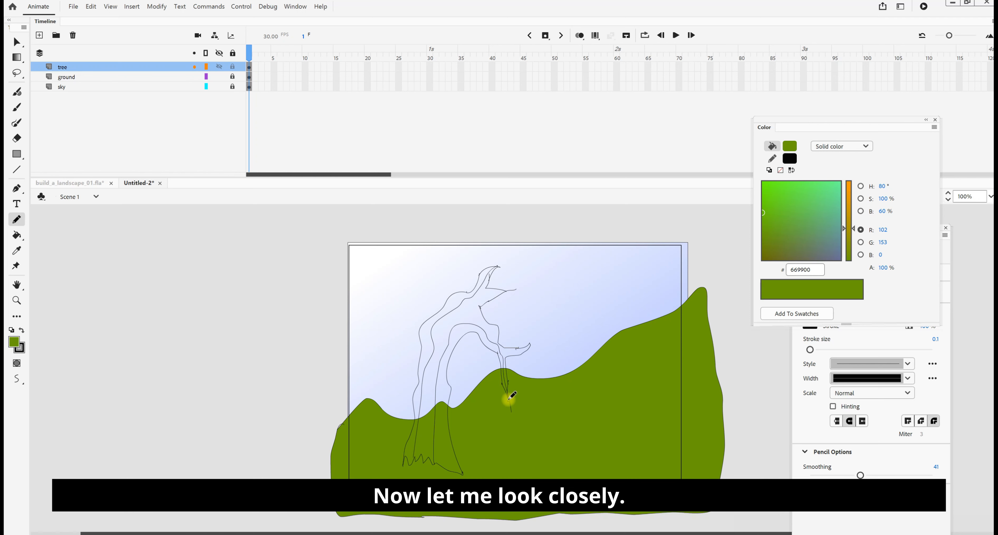
# Step: Inspect the lower branches closely and connect the broken upper outline of the right side branch with a pencil stroke
pyautogui.hotkey('ctrl', '=')
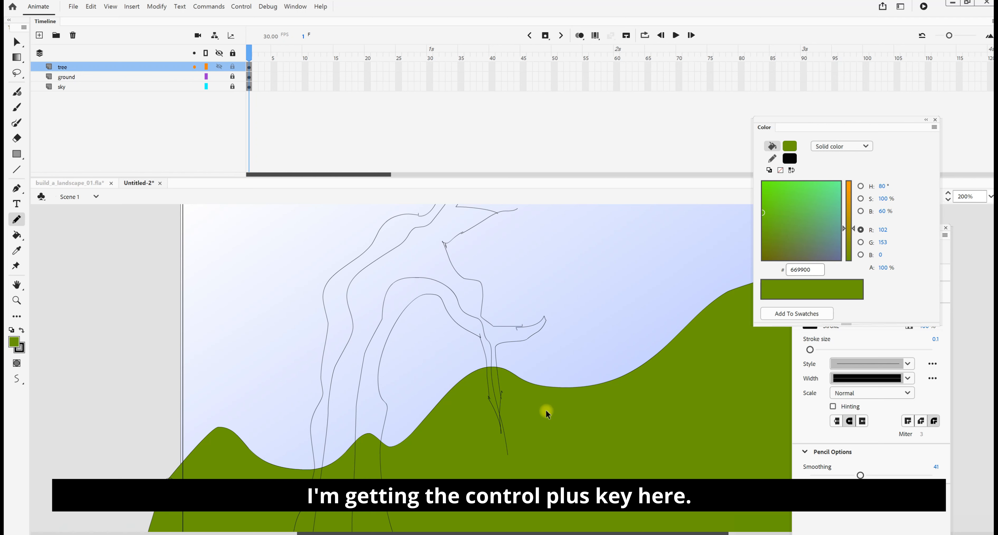
pyautogui.hotkey('ctrl', '=')
pyautogui.hotkey('ctrl', '=')
pyautogui.moveTo(569, 321); pyautogui.dragTo(623, 284)
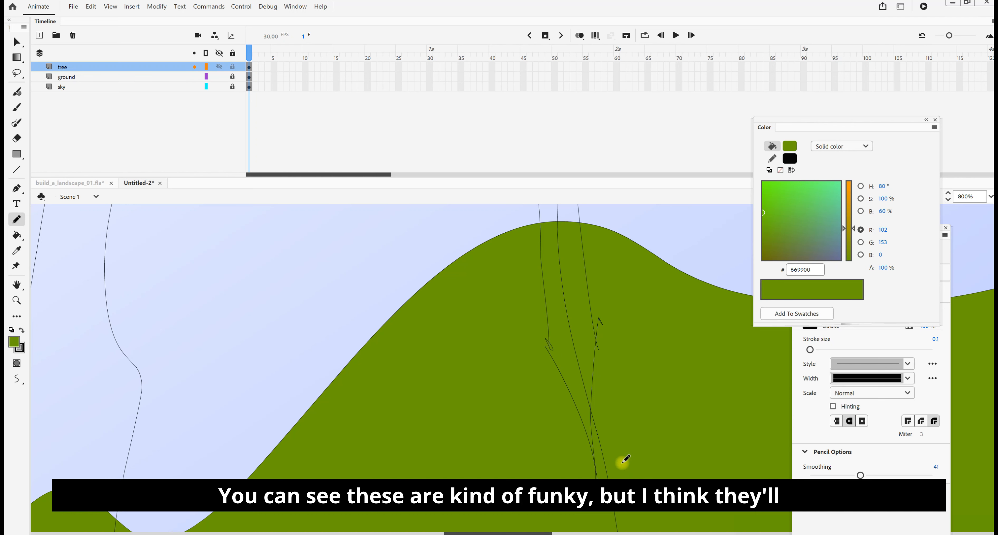
pyautogui.moveTo(613, 272); pyautogui.dragTo(622, 461)
pyautogui.moveTo(624, 347)
pyautogui.mouseDown()
pyautogui.moveTo(628, 428)
pyautogui.moveTo(485, 426)
pyautogui.mouseUp()
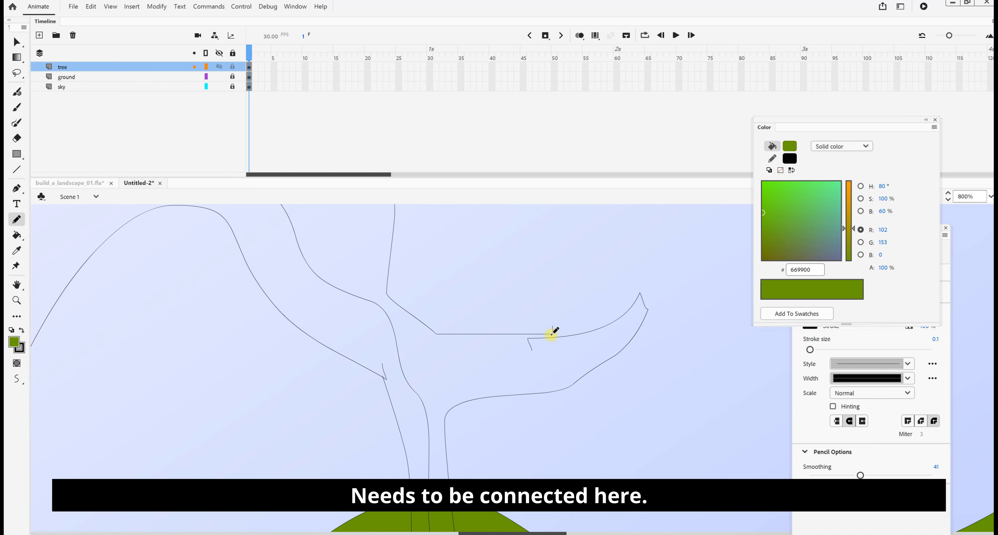
pyautogui.moveTo(552, 333); pyautogui.dragTo(646, 320)
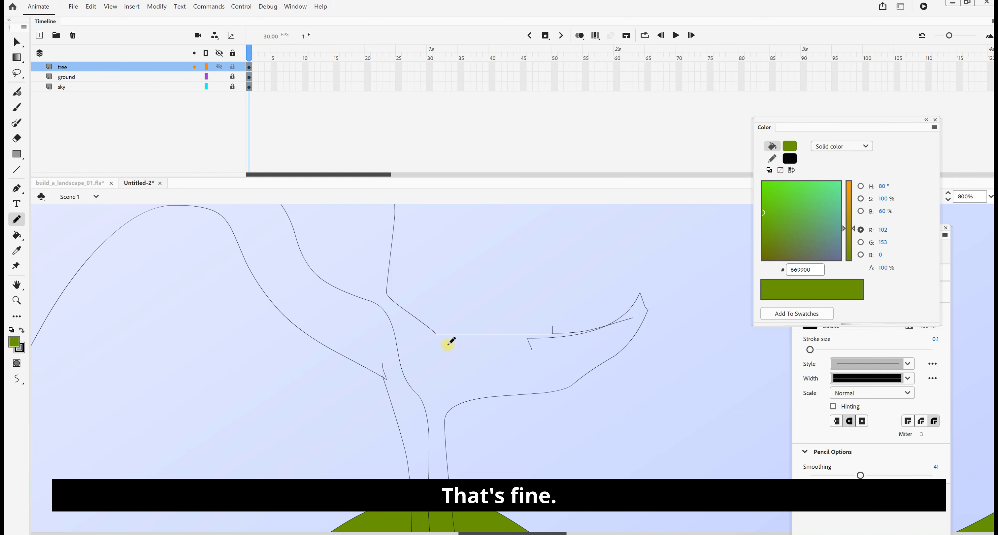
# Step: Connect the broken outline at the base of the upper right branch with pencil strokes
pyautogui.moveTo(422, 344); pyautogui.dragTo(536, 436)
pyautogui.moveTo(461, 249); pyautogui.dragTo(602, 401)
pyautogui.moveTo(468, 289); pyautogui.dragTo(470, 374)
pyautogui.moveTo(533, 318); pyautogui.dragTo(495, 390)
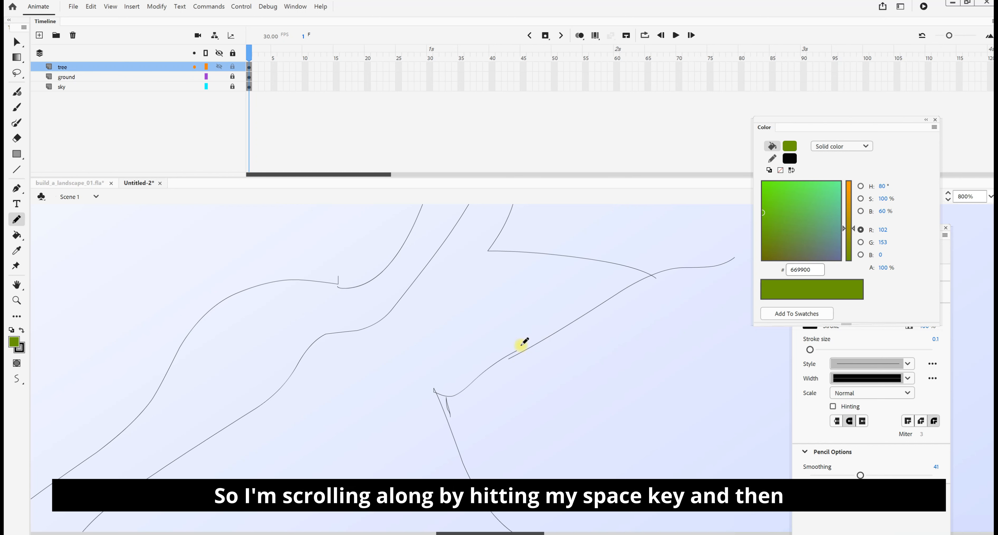
pyautogui.moveTo(514, 359); pyautogui.dragTo(461, 384)
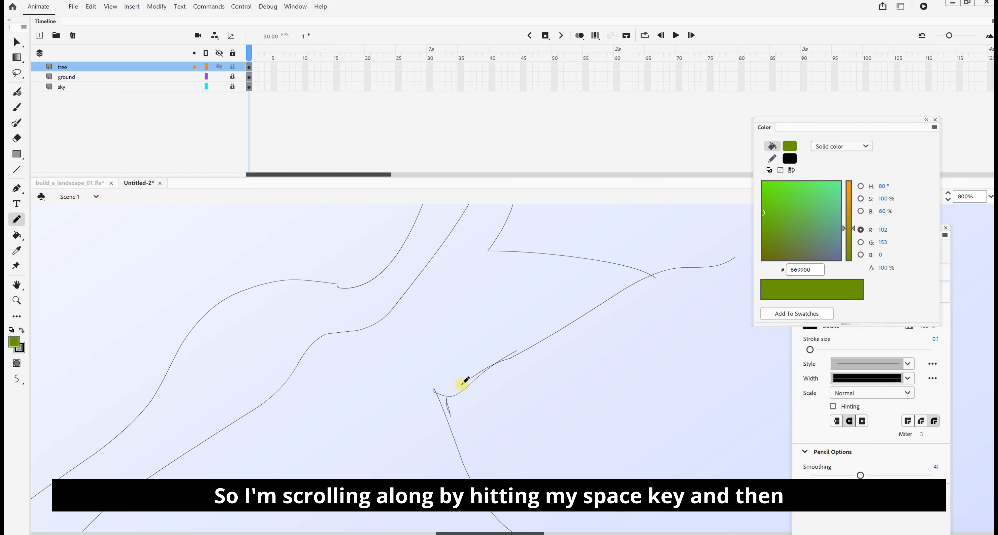
# Step: Examine the remaining tree outline, from the upper branches down along the trunk, for gaps between the lines
pyautogui.moveTo(479, 307)
pyautogui.mouseDown()
pyautogui.moveTo(533, 395)
pyautogui.moveTo(575, 394)
pyautogui.moveTo(583, 331)
pyautogui.moveTo(504, 292)
pyautogui.moveTo(434, 328)
pyautogui.mouseUp()
pyautogui.moveTo(435, 399)
pyautogui.mouseDown()
pyautogui.moveTo(570, 433)
pyautogui.moveTo(590, 344)
pyautogui.moveTo(425, 430)
pyautogui.moveTo(526, 384)
pyautogui.moveTo(605, 285)
pyautogui.moveTo(533, 338)
pyautogui.moveTo(550, 350)
pyautogui.moveTo(526, 308)
pyautogui.moveTo(477, 454)
pyautogui.moveTo(492, 299)
pyautogui.moveTo(499, 383)
pyautogui.mouseUp()
pyautogui.moveTo(471, 477); pyautogui.dragTo(499, 265)
pyautogui.moveTo(436, 473); pyautogui.dragTo(468, 285)
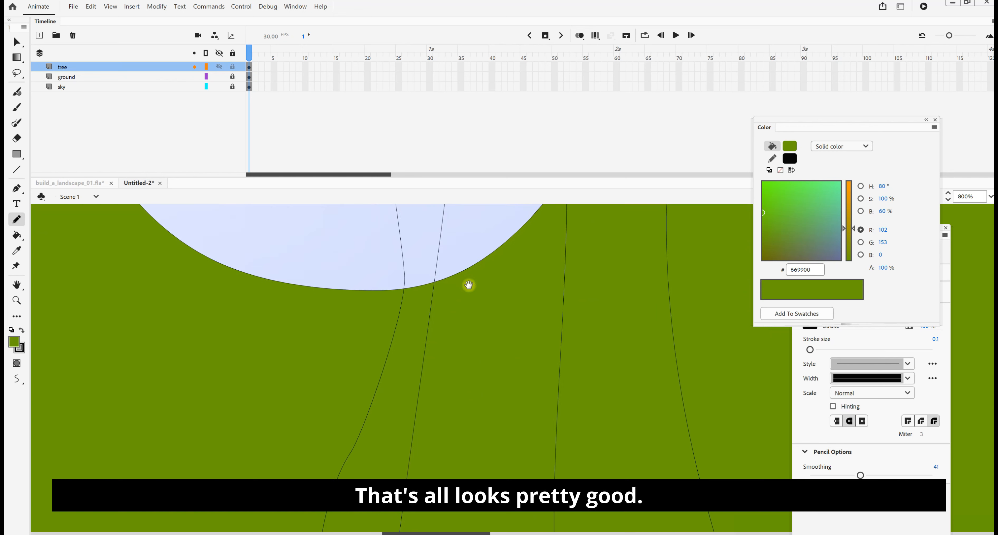
pyautogui.moveTo(489, 397)
pyautogui.mouseDown()
pyautogui.moveTo(450, 343)
pyautogui.moveTo(470, 395)
pyautogui.moveTo(473, 383)
pyautogui.mouseUp()
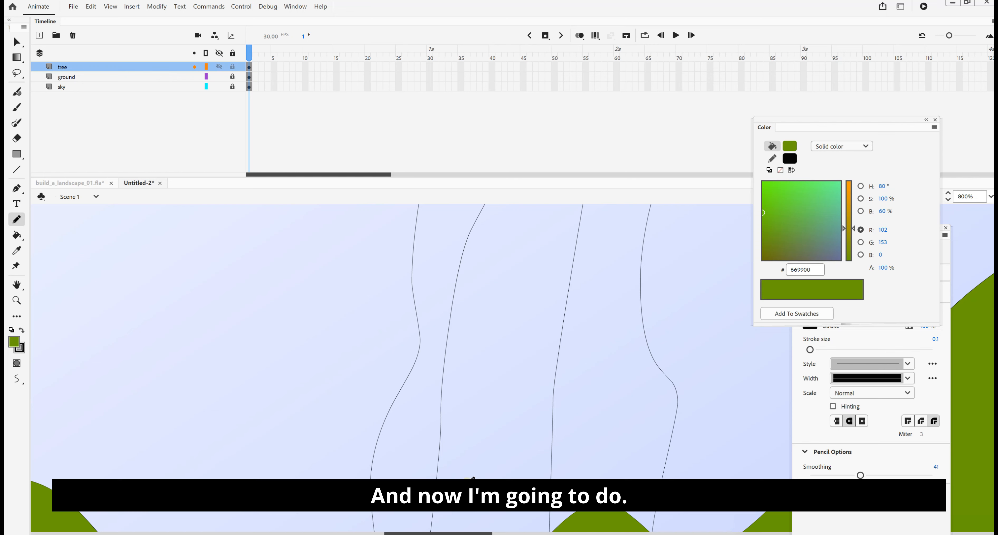
pyautogui.hotkey('ctrl', '-')
pyautogui.hotkey('ctrl', '-')
pyautogui.hotkey('ctrl', '-')
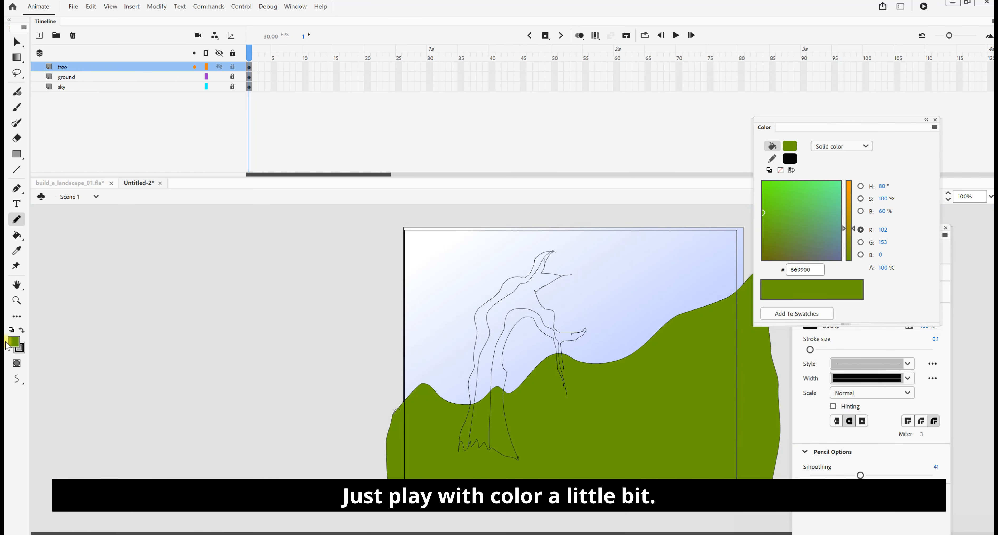
# Step: Fill the middle strip of the tree trunk with brown #663300 using the Paint Bucket
pyautogui.click(15, 342)
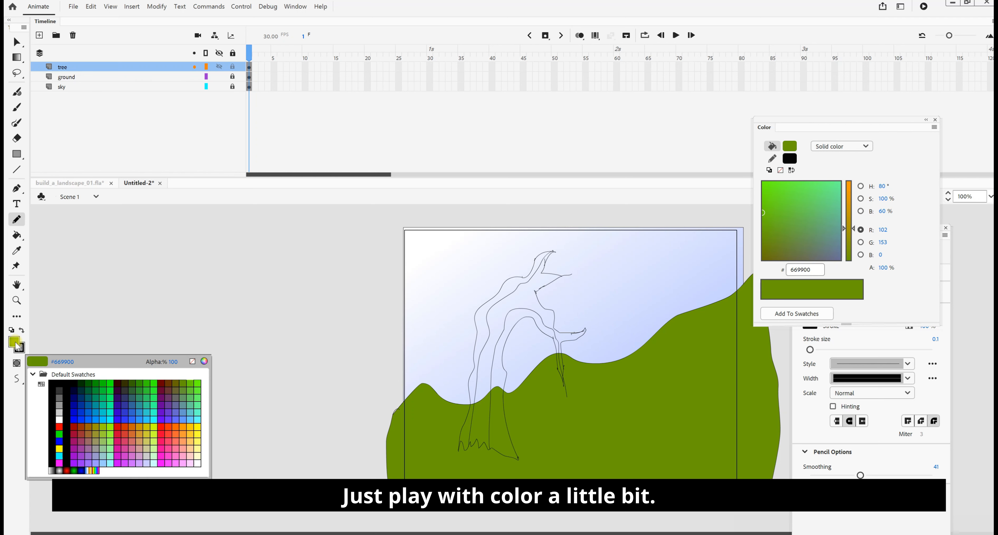
pyautogui.click(171, 383)
pyautogui.click(16, 235)
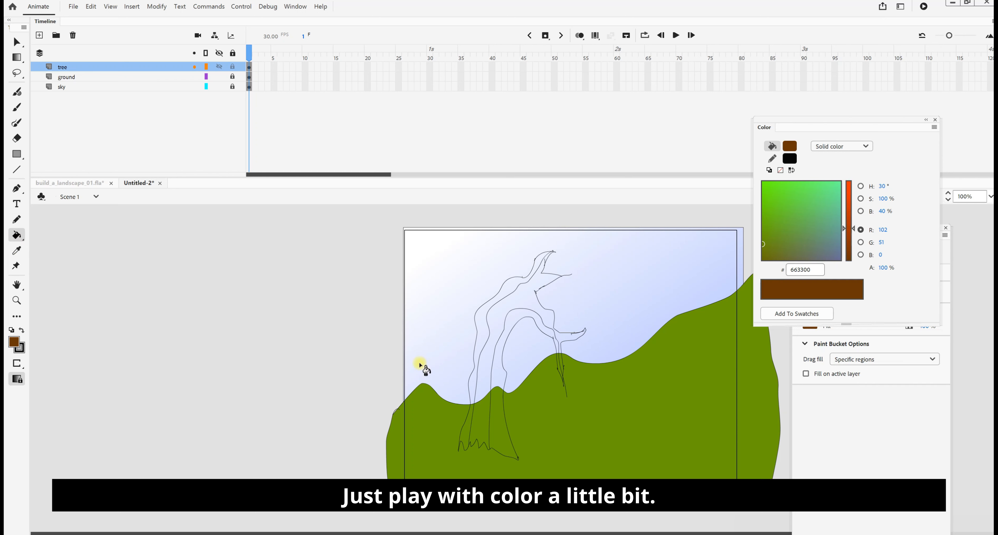
pyautogui.click(481, 395)
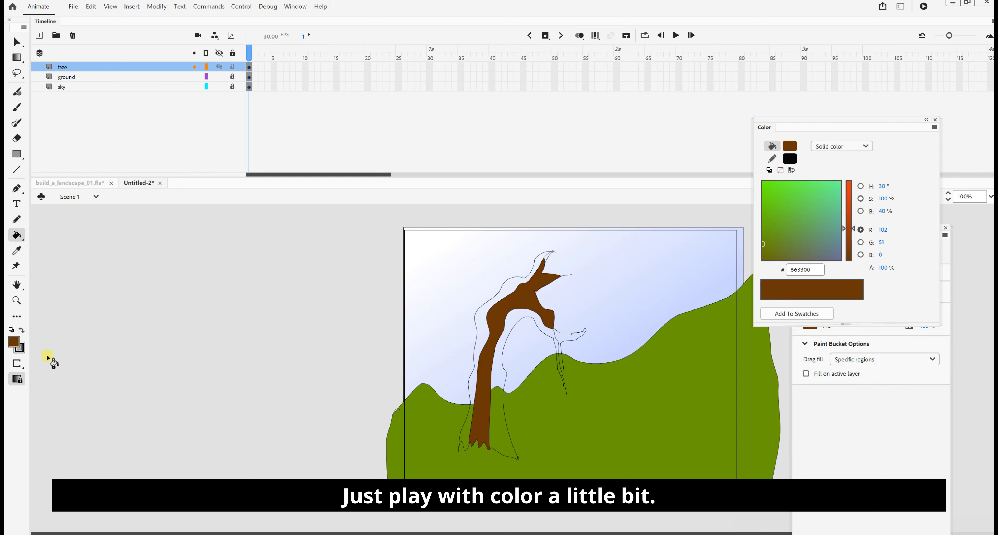
# Step: Fill the outer left strip of the tree with peach #FFCC99, and set the Paint Bucket to Close Medium Gaps
pyautogui.click(13, 342)
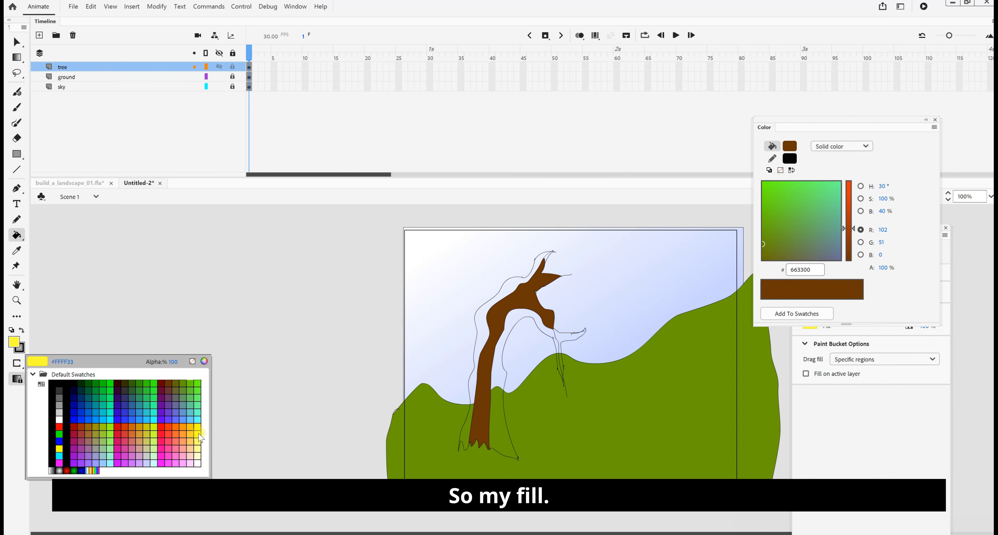
pyautogui.click(194, 453)
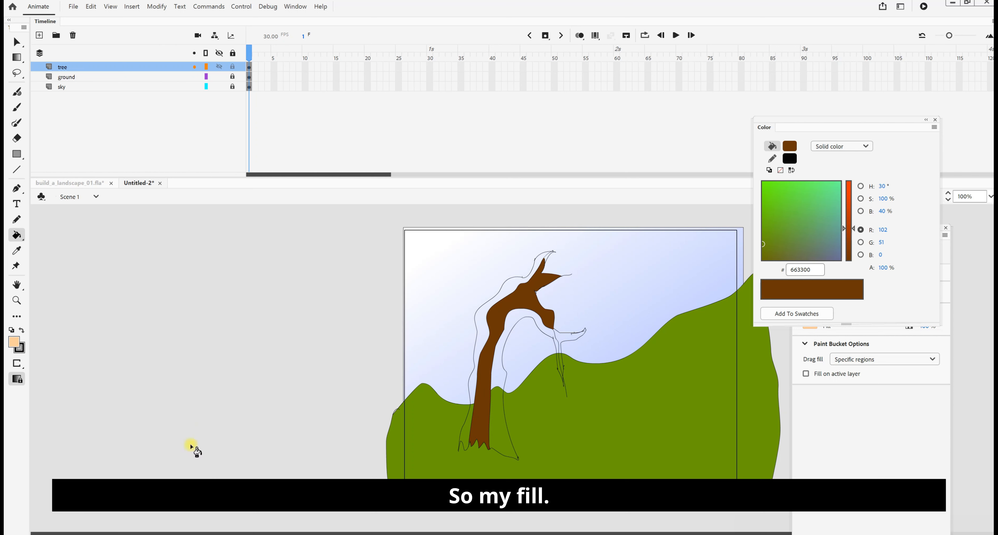
pyautogui.click(475, 383)
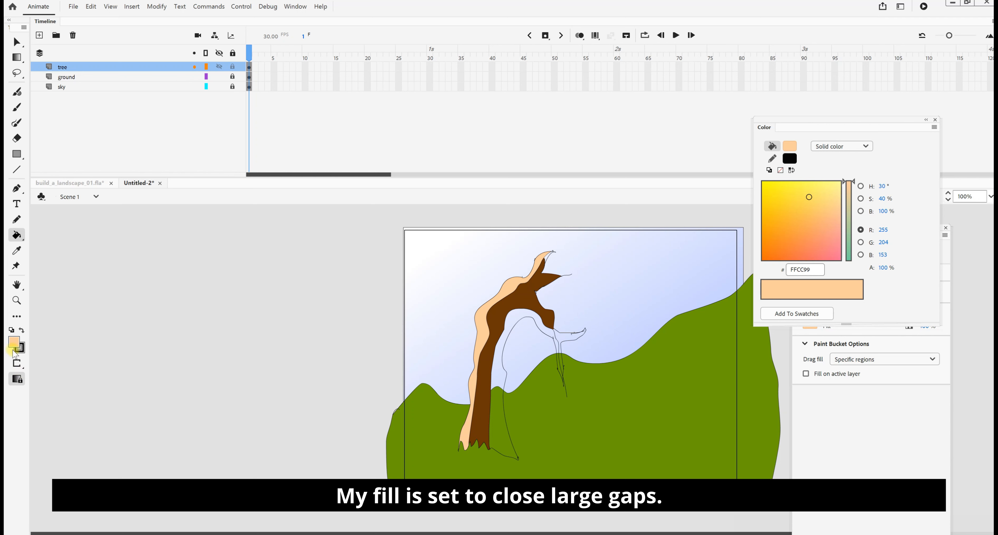
pyautogui.click(22, 366)
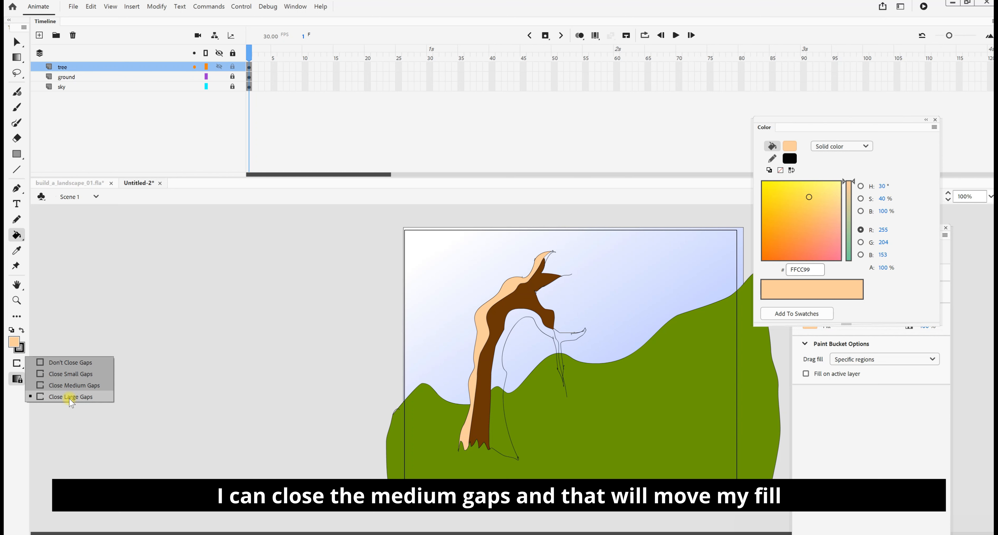
pyautogui.click(62, 383)
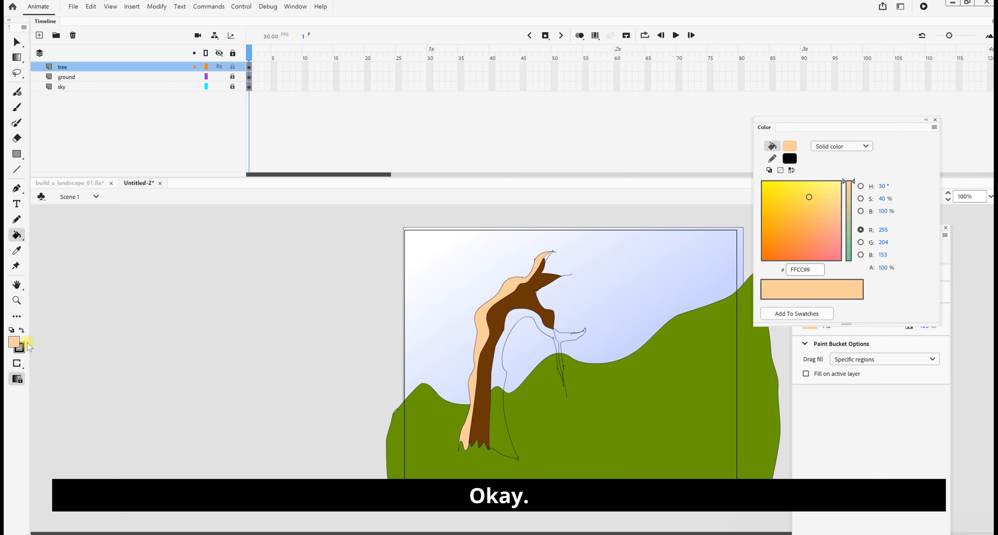
# Step: Fill the inner right strip of the tree with dark green #669900
pyautogui.click(17, 344)
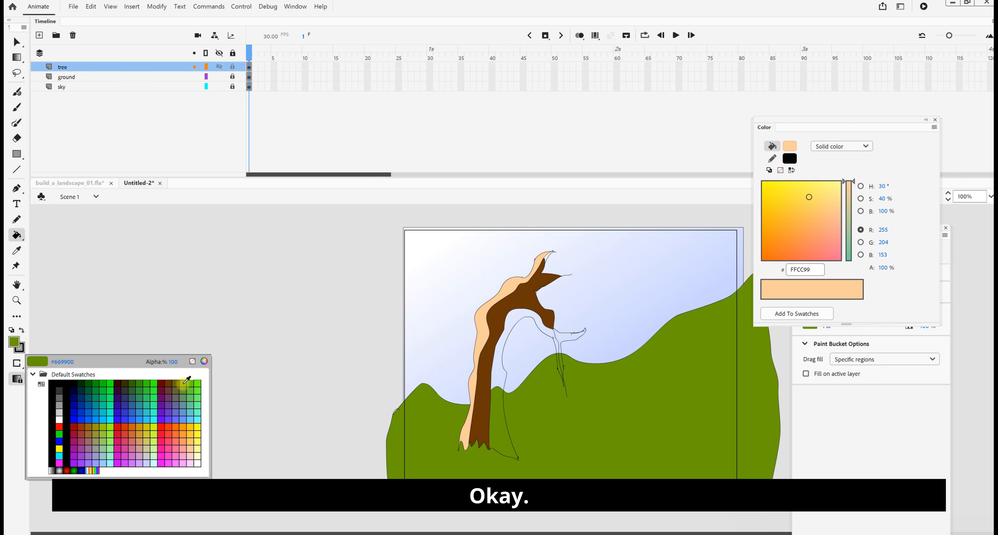
pyautogui.click(180, 384)
pyautogui.click(503, 383)
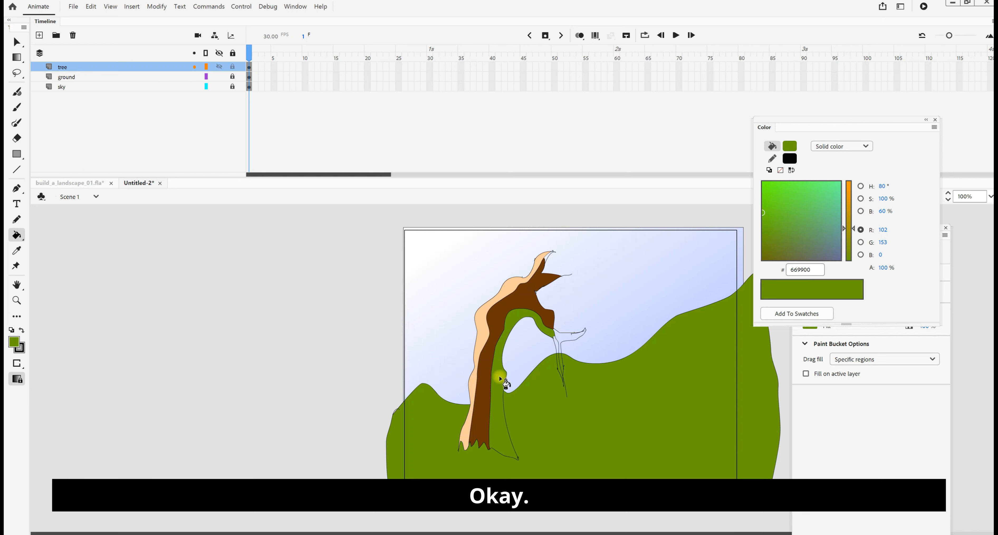
# Step: Fill the inner right strip of the tree, down to the hanging branch, with bright green #66FF00
pyautogui.click(20, 342)
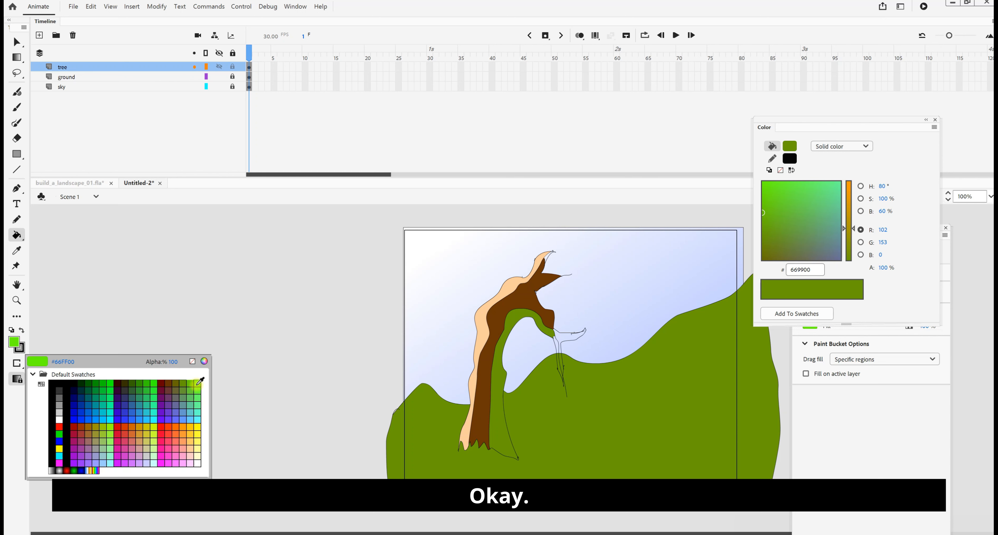
pyautogui.click(197, 384)
pyautogui.click(495, 382)
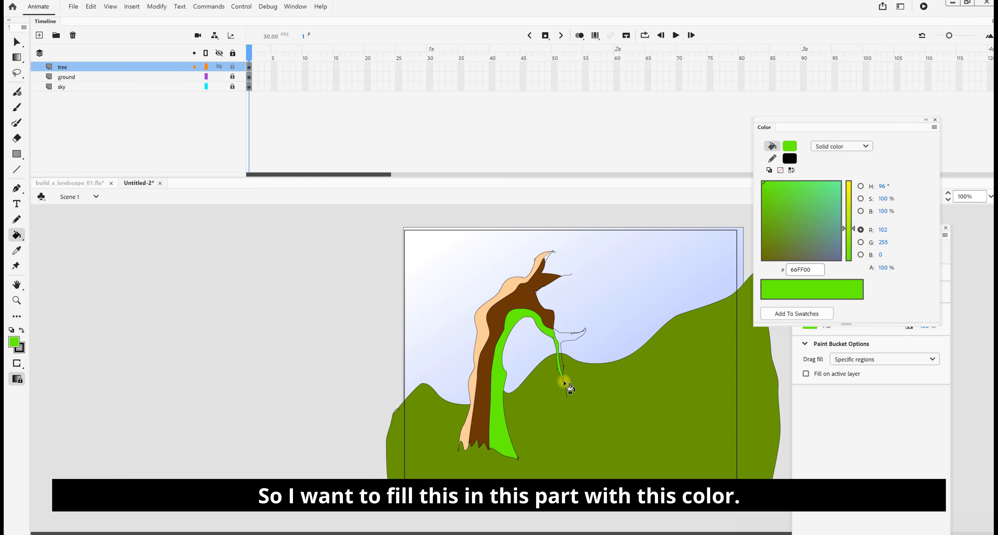
# Step: Sample the trunk's brown #663300 with the Eyedropper and fill the right side branch with it using the Paint Bucket
pyautogui.hotkey('ctrl', '=')
pyautogui.hotkey('ctrl', '=')
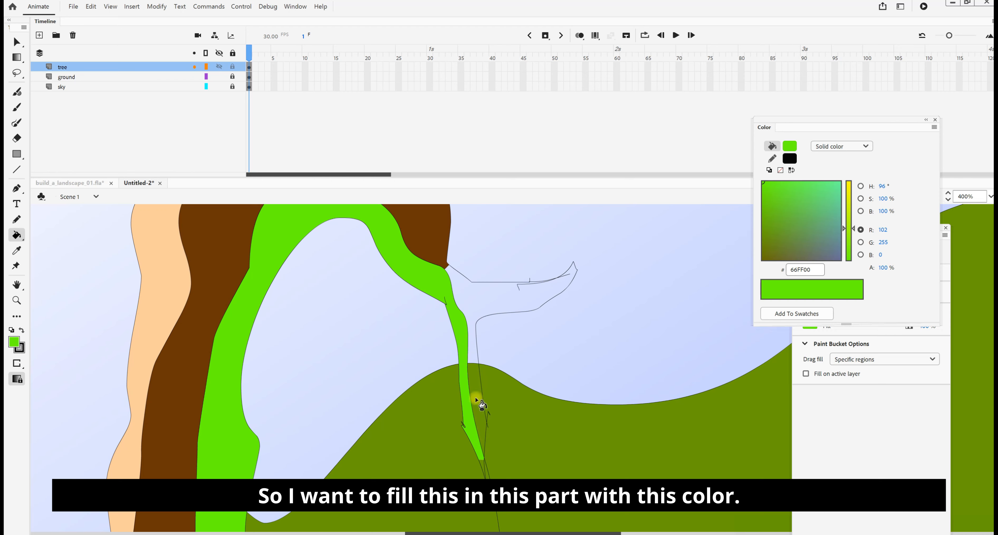
pyautogui.moveTo(531, 305); pyautogui.dragTo(589, 407)
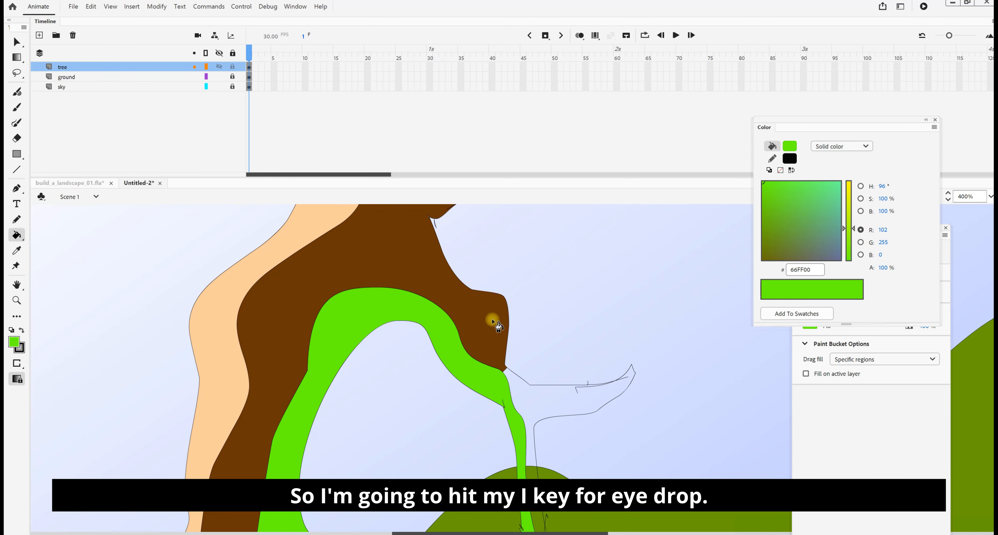
pyautogui.press('i')
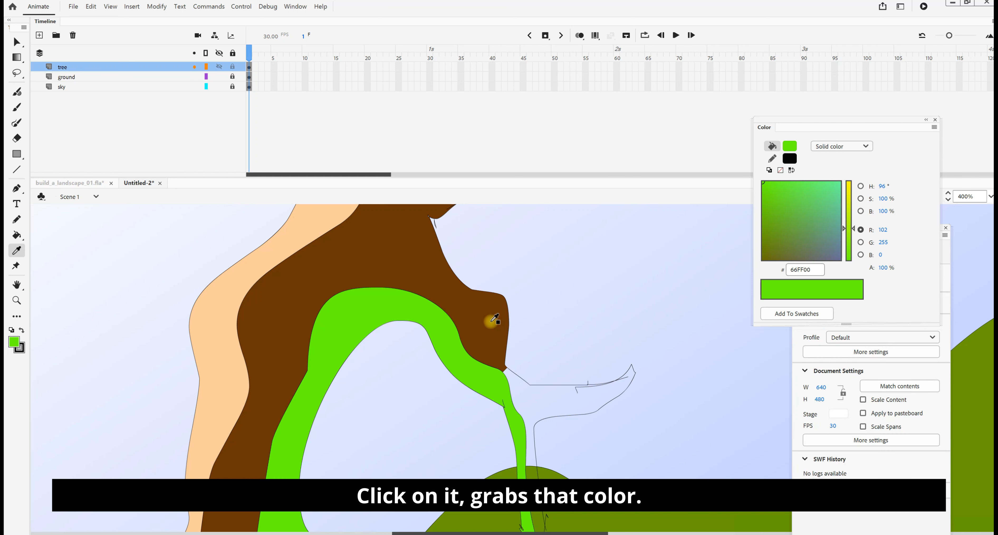
pyautogui.click(484, 309)
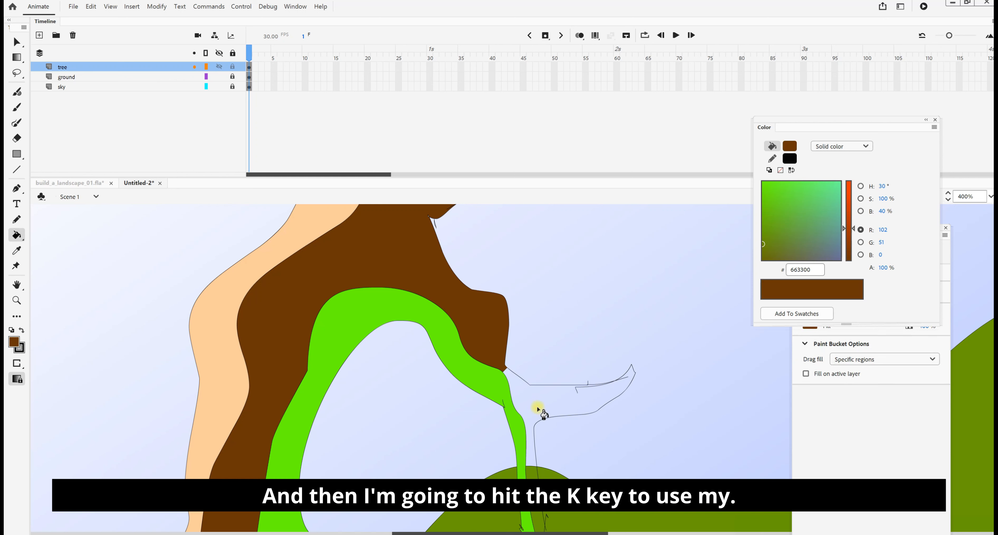
pyautogui.click(504, 367)
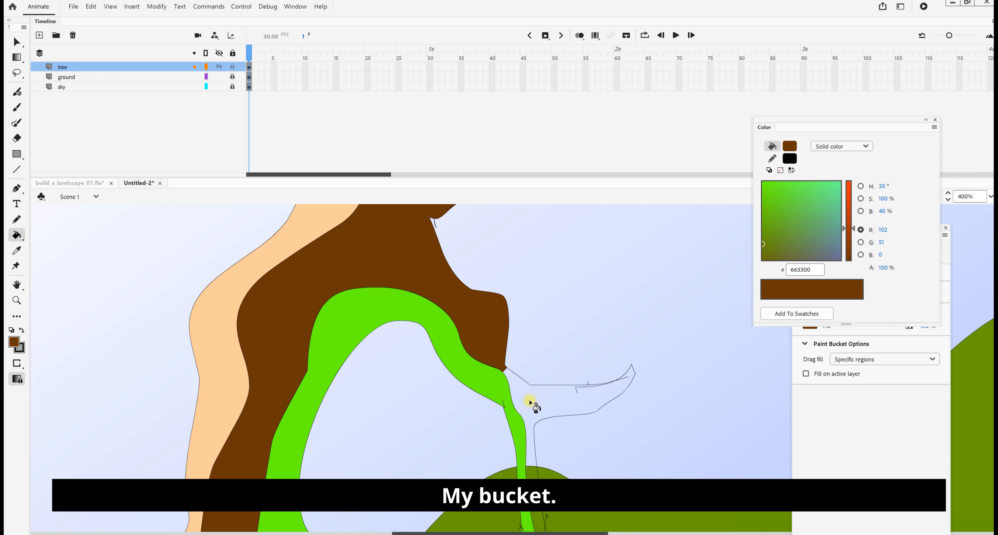
pyautogui.click(537, 403)
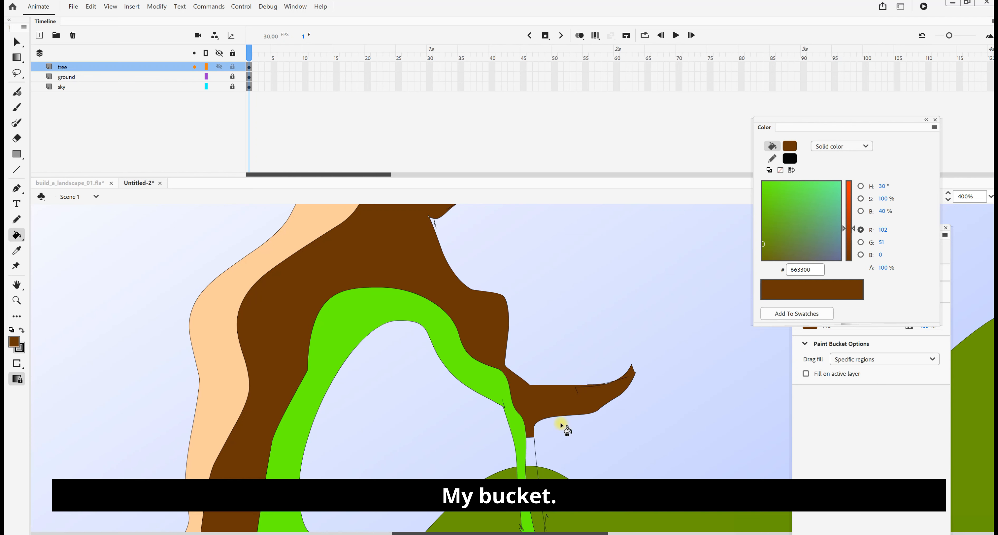
# Step: Fill the remaining unfilled part of the hanging branch with the same brown, and return the stage to 100% view
pyautogui.moveTo(562, 421); pyautogui.dragTo(552, 330)
pyautogui.click(528, 398)
pyautogui.click(530, 442)
pyautogui.click(567, 468)
pyautogui.hotkey('ctrl', '1')
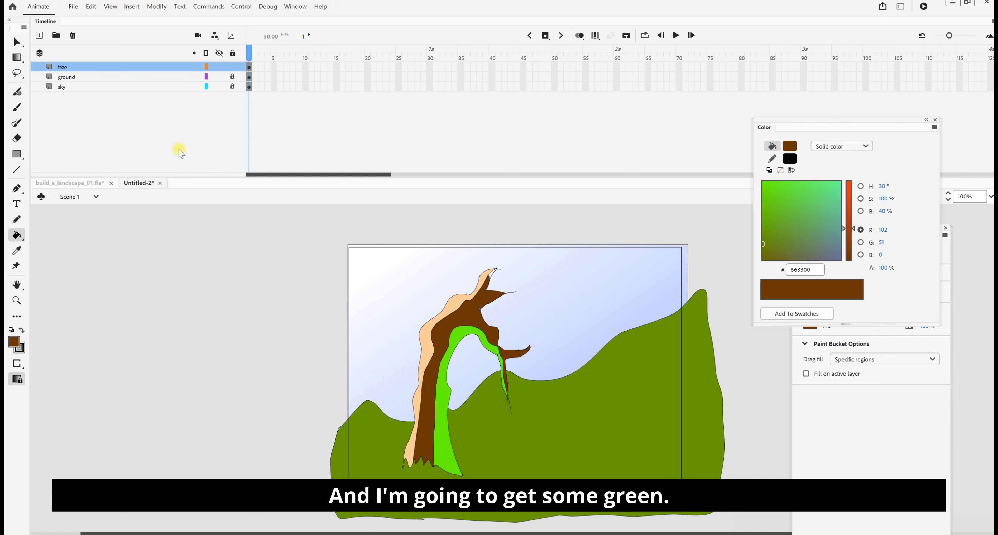
# Step: Paint four teal #009999 leaf clusters at the tree's branch tips with the Classic Brush at size 25
pyautogui.click(16, 105)
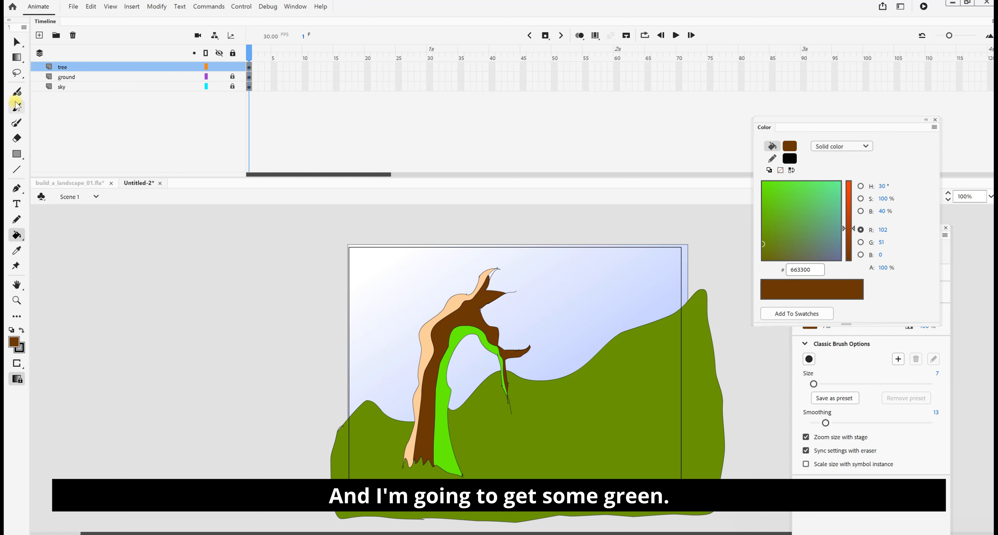
pyautogui.click(14, 342)
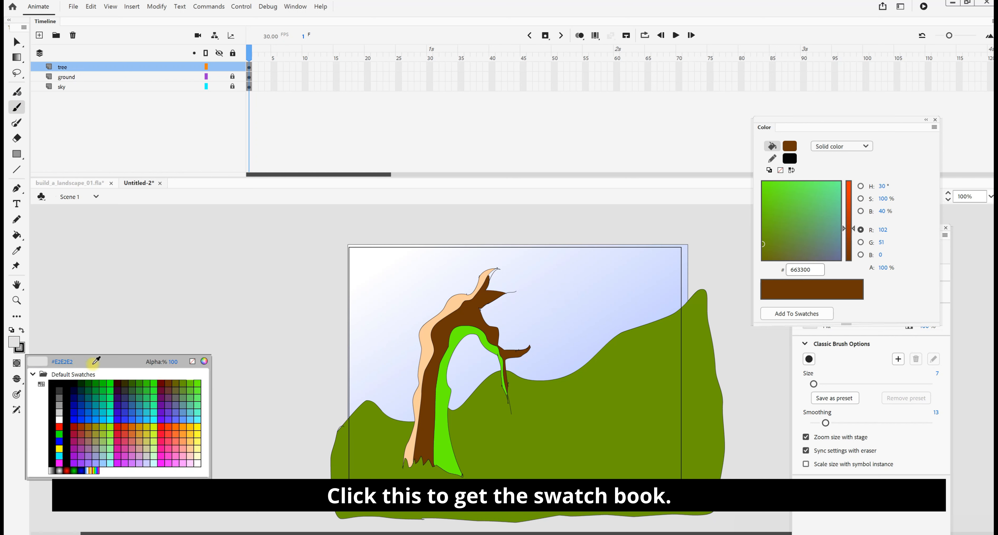
pyautogui.click(97, 405)
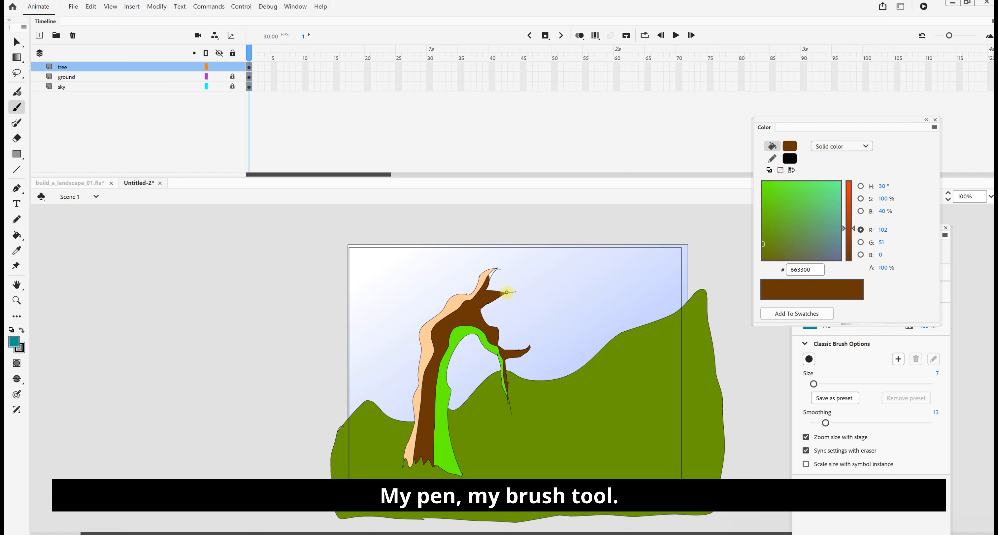
pyautogui.press(']')
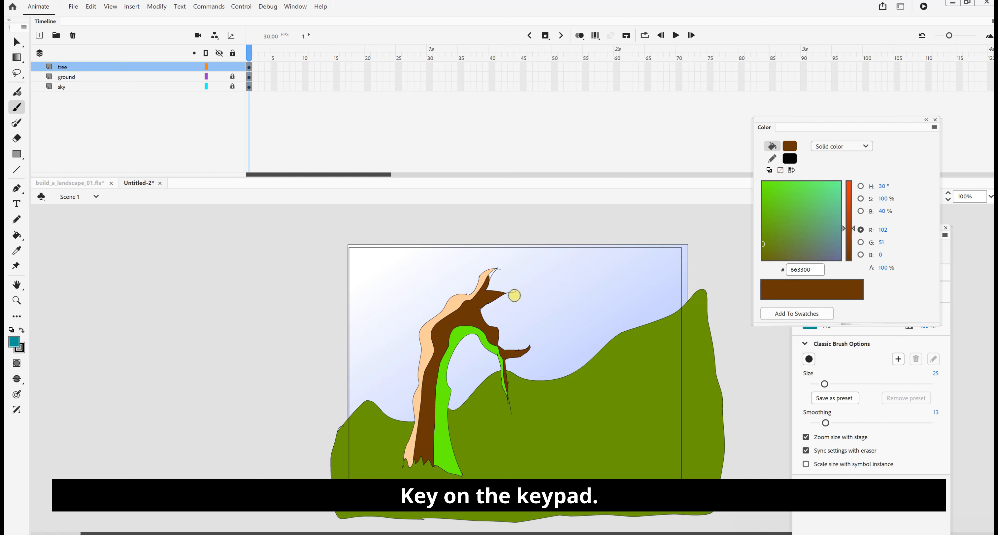
pyautogui.moveTo(514, 295)
pyautogui.mouseDown()
pyautogui.moveTo(515, 287)
pyautogui.moveTo(504, 302)
pyautogui.moveTo(515, 296)
pyautogui.mouseUp()
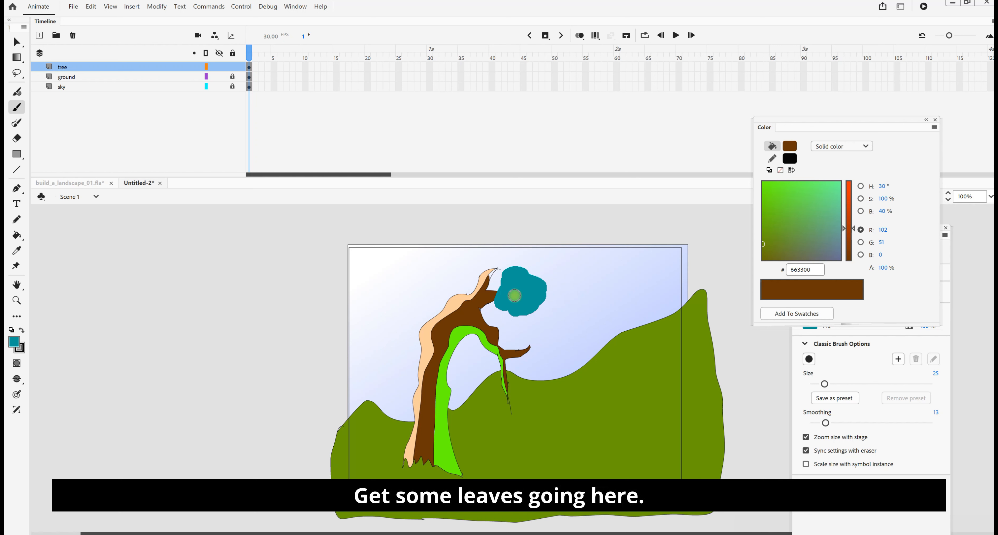
pyautogui.moveTo(491, 263)
pyautogui.mouseDown()
pyautogui.moveTo(488, 275)
pyautogui.moveTo(463, 273)
pyautogui.moveTo(485, 272)
pyautogui.mouseUp()
pyautogui.moveTo(523, 334)
pyautogui.mouseDown()
pyautogui.moveTo(542, 325)
pyautogui.moveTo(558, 341)
pyautogui.moveTo(527, 359)
pyautogui.moveTo(535, 344)
pyautogui.mouseUp()
pyautogui.moveTo(516, 403)
pyautogui.mouseDown()
pyautogui.moveTo(494, 409)
pyautogui.moveTo(523, 396)
pyautogui.moveTo(514, 409)
pyautogui.moveTo(504, 398)
pyautogui.mouseUp()
pyautogui.moveTo(551, 351); pyautogui.dragTo(548, 357)
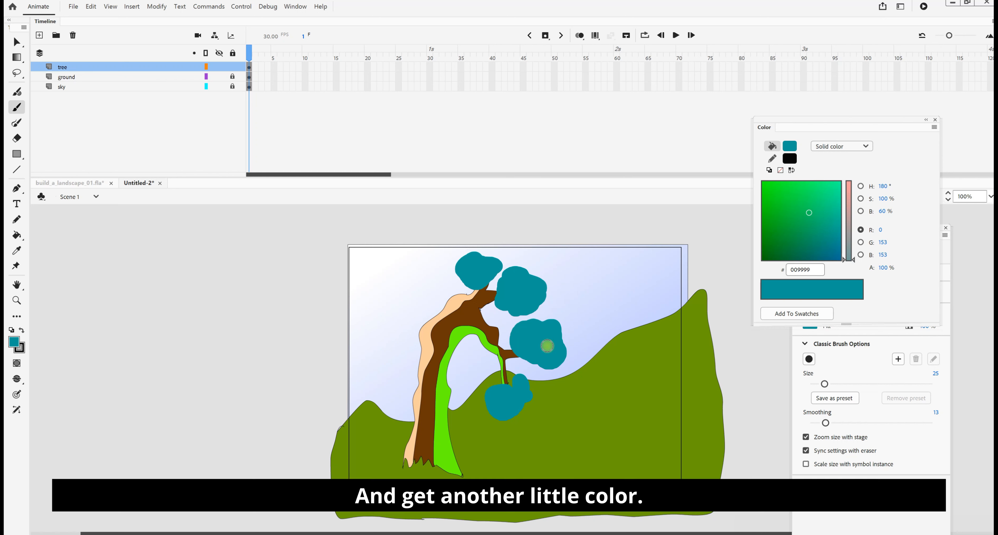
# Step: Paint a lighter green #00CC99 patch in the centre of each of the four leaf clusters
pyautogui.click(19, 348)
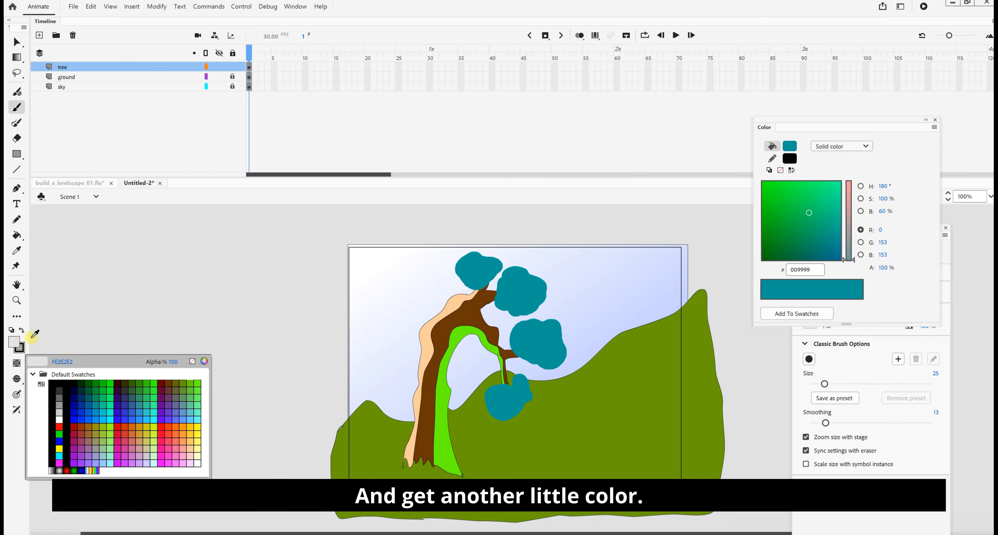
pyautogui.click(108, 405)
pyautogui.moveTo(529, 347)
pyautogui.mouseDown()
pyautogui.moveTo(546, 334)
pyautogui.moveTo(543, 351)
pyautogui.mouseUp()
pyautogui.moveTo(512, 408); pyautogui.dragTo(516, 388)
pyautogui.moveTo(523, 296)
pyautogui.mouseDown()
pyautogui.moveTo(527, 289)
pyautogui.moveTo(519, 300)
pyautogui.moveTo(509, 279)
pyautogui.moveTo(480, 267)
pyautogui.mouseUp()
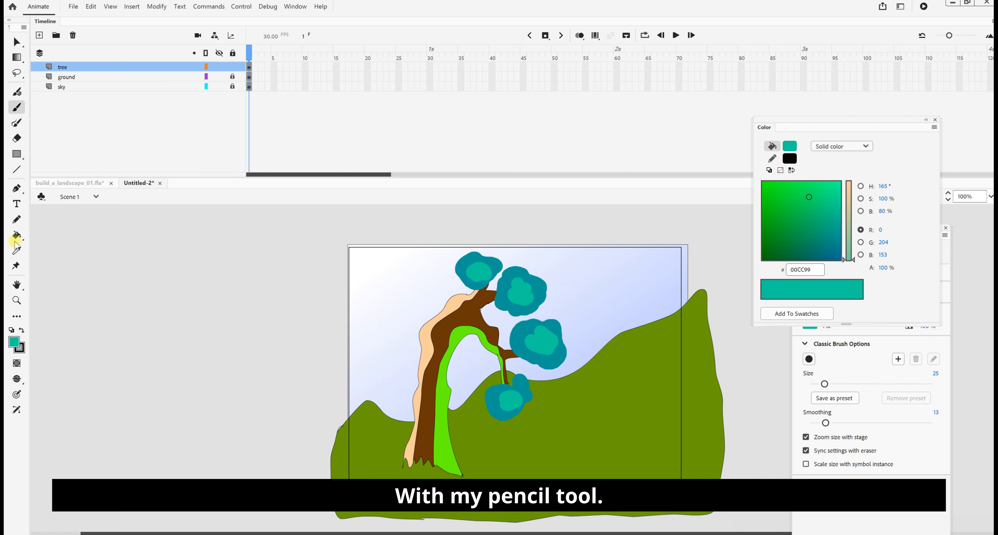
# Step: Sketch short black grass blades around the base of the tree trunk with the Pencil tool
pyautogui.click(17, 220)
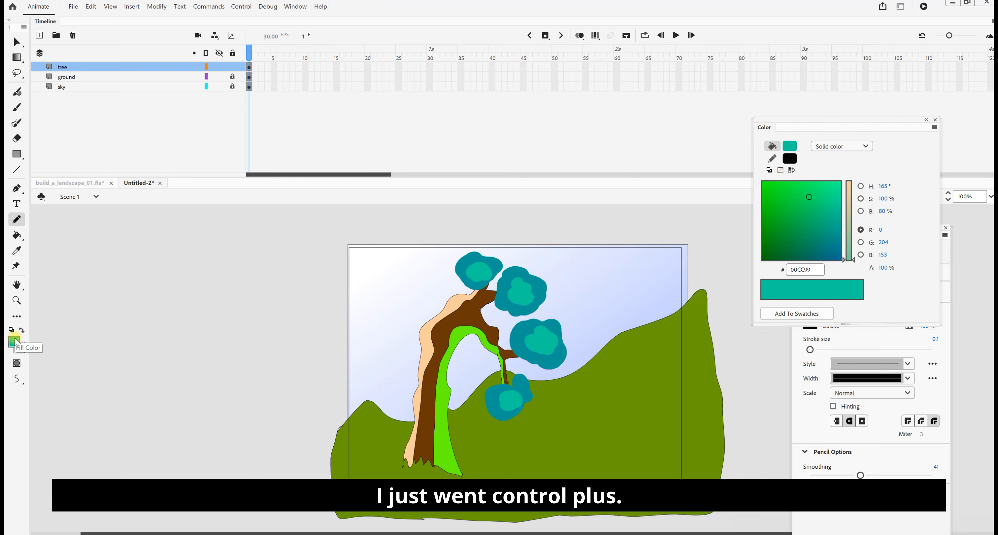
pyautogui.hotkey('ctrl', '=')
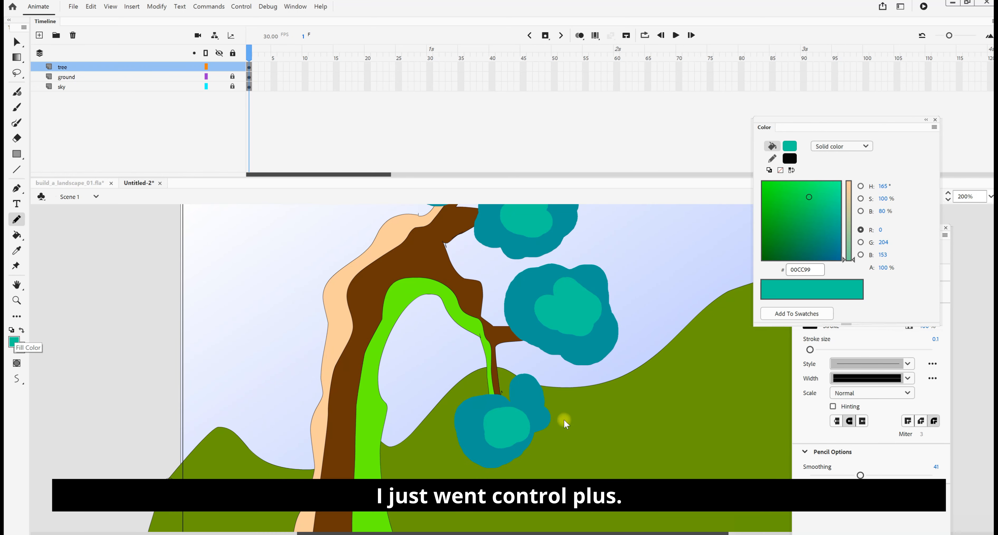
pyautogui.moveTo(572, 428)
pyautogui.mouseDown()
pyautogui.moveTo(594, 356)
pyautogui.moveTo(587, 401)
pyautogui.moveTo(626, 395)
pyautogui.moveTo(659, 406)
pyautogui.moveTo(574, 413)
pyautogui.moveTo(693, 382)
pyautogui.mouseUp()
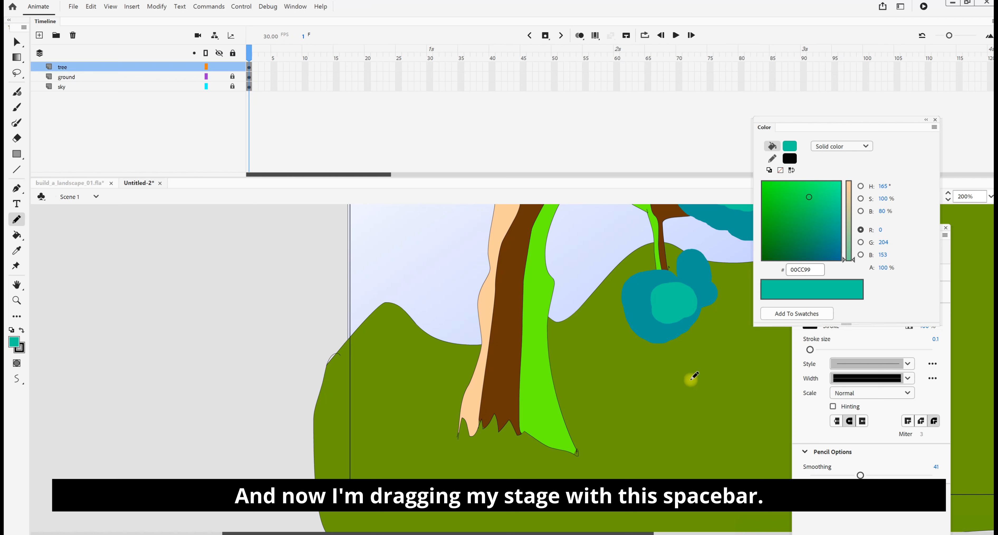
pyautogui.moveTo(604, 395); pyautogui.dragTo(660, 392)
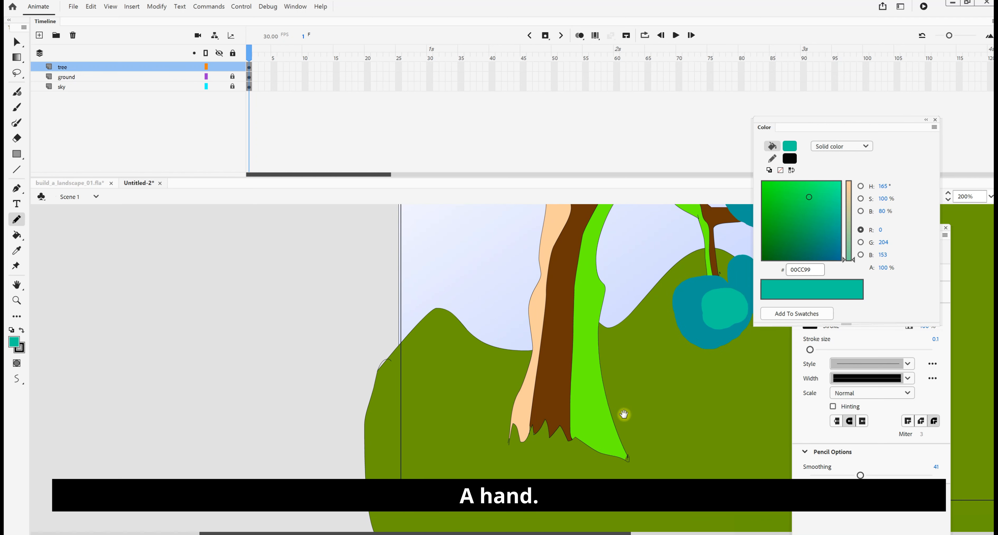
pyautogui.moveTo(502, 417)
pyautogui.mouseDown()
pyautogui.moveTo(545, 417)
pyautogui.moveTo(562, 431)
pyautogui.moveTo(571, 422)
pyautogui.moveTo(613, 434)
pyautogui.moveTo(636, 449)
pyautogui.mouseUp()
pyautogui.moveTo(520, 430)
pyautogui.mouseDown()
pyautogui.moveTo(499, 417)
pyautogui.moveTo(492, 446)
pyautogui.moveTo(508, 444)
pyautogui.mouseUp()
pyautogui.moveTo(582, 413)
pyautogui.mouseDown()
pyautogui.moveTo(591, 440)
pyautogui.moveTo(623, 420)
pyautogui.moveTo(629, 461)
pyautogui.moveTo(637, 435)
pyautogui.moveTo(649, 457)
pyautogui.mouseUp()
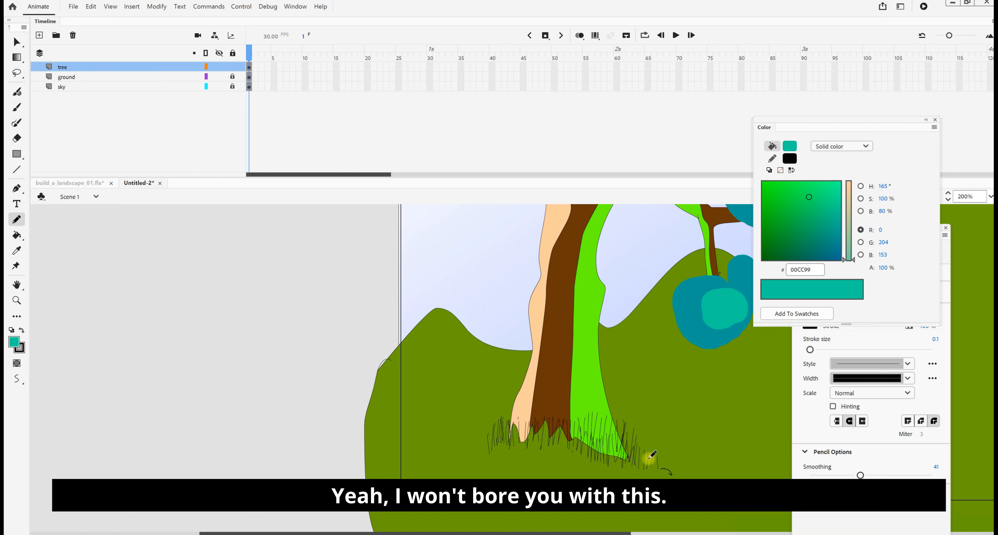
pyautogui.moveTo(486, 433); pyautogui.dragTo(487, 452)
pyautogui.moveTo(477, 441); pyautogui.dragTo(477, 457)
# Step: Sketch further groups of thin black grass strokes across the hillsides on both sides of the tree
pyautogui.press('space')
pyautogui.moveTo(667, 424)
pyautogui.mouseDown()
pyautogui.moveTo(531, 487)
pyautogui.moveTo(663, 430)
pyautogui.moveTo(627, 455)
pyautogui.mouseUp()
pyautogui.moveTo(630, 439); pyautogui.dragTo(631, 451)
pyautogui.moveTo(638, 415)
pyautogui.mouseDown()
pyautogui.moveTo(638, 443)
pyautogui.moveTo(642, 429)
pyautogui.moveTo(659, 441)
pyautogui.moveTo(609, 458)
pyautogui.mouseUp()
pyautogui.moveTo(607, 451); pyautogui.dragTo(585, 461)
pyautogui.moveTo(662, 430); pyautogui.dragTo(664, 445)
pyautogui.moveTo(660, 432); pyautogui.dragTo(657, 443)
pyautogui.press('space')
pyautogui.moveTo(717, 436)
pyautogui.mouseDown()
pyautogui.moveTo(562, 494)
pyautogui.moveTo(686, 459)
pyautogui.mouseUp()
pyautogui.moveTo(603, 328); pyautogui.dragTo(605, 350)
pyautogui.moveTo(606, 325)
pyautogui.mouseDown()
pyautogui.moveTo(576, 383)
pyautogui.moveTo(574, 360)
pyautogui.moveTo(568, 378)
pyautogui.moveTo(590, 339)
pyautogui.moveTo(596, 359)
pyautogui.mouseUp()
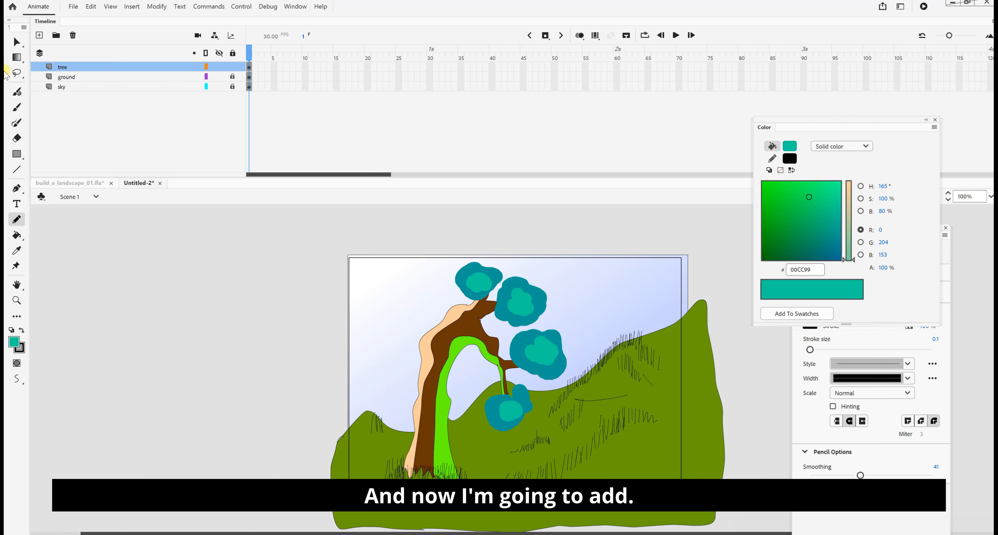
# Step: Add a new layer named clouds above the tree layer, and lock the tree layer
pyautogui.click(39, 35)
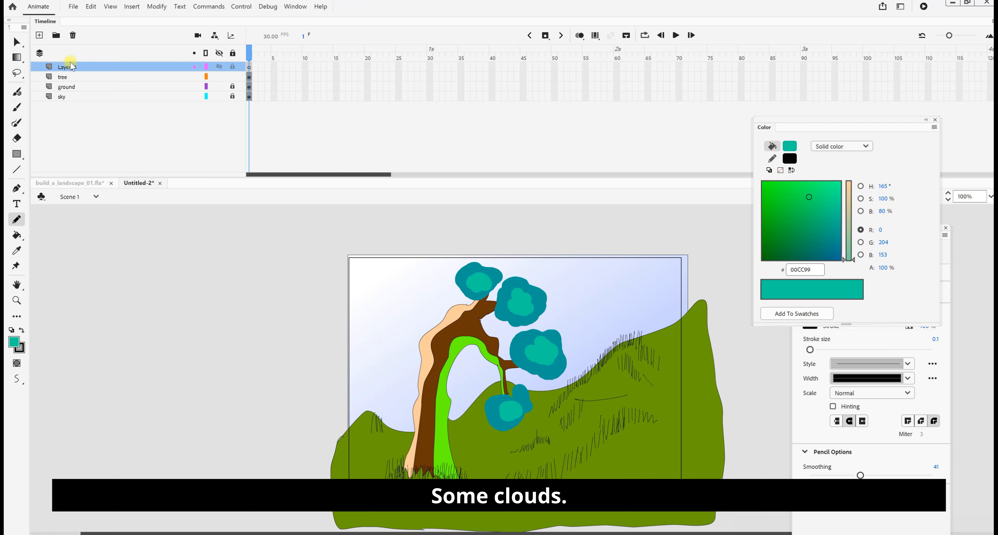
pyautogui.doubleClick(74, 67)
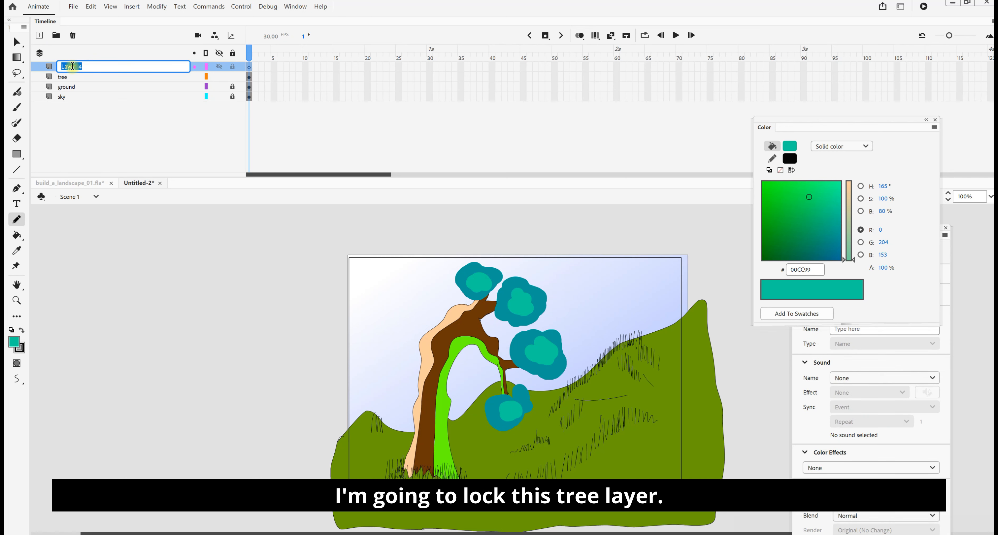
pyautogui.write('clouds')
pyautogui.click(232, 77)
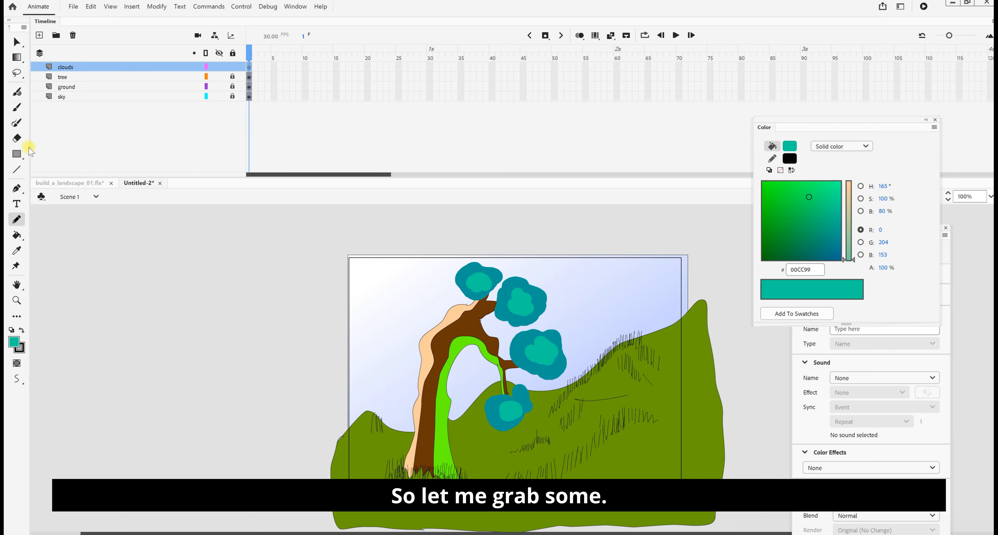
# Step: Paint five puffy white #FFFFFF clouds of varying size across the sky with the Classic Brush
pyautogui.click(17, 107)
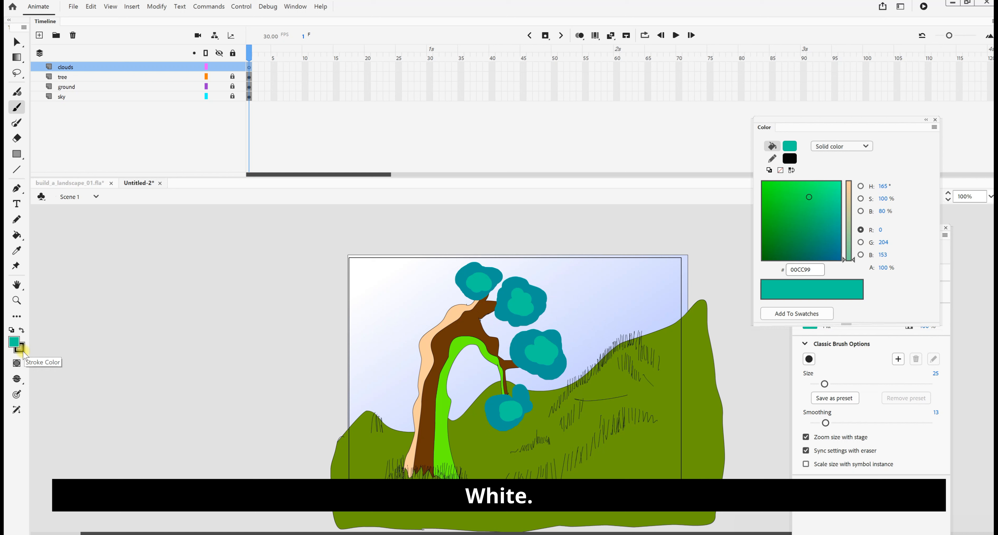
pyautogui.click(14, 342)
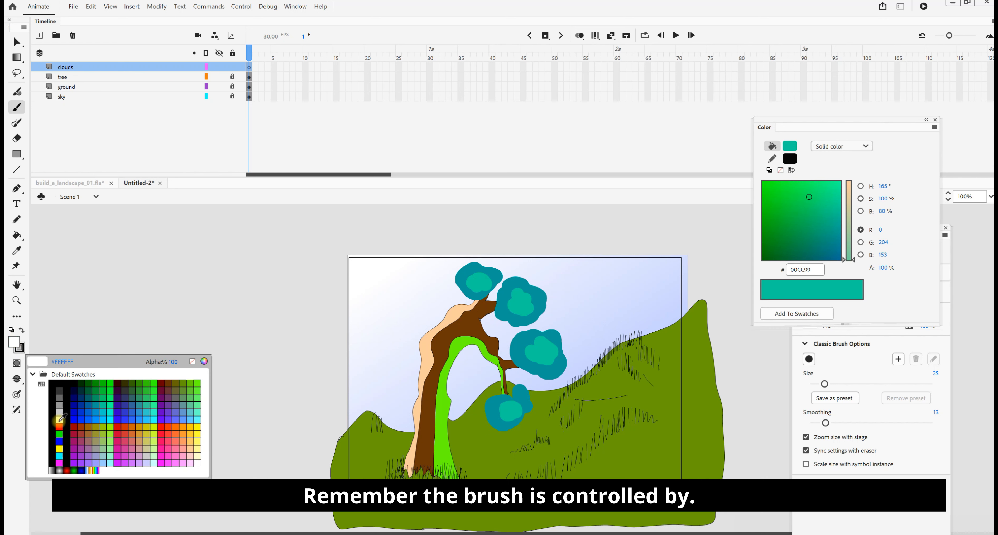
pyautogui.click(59, 419)
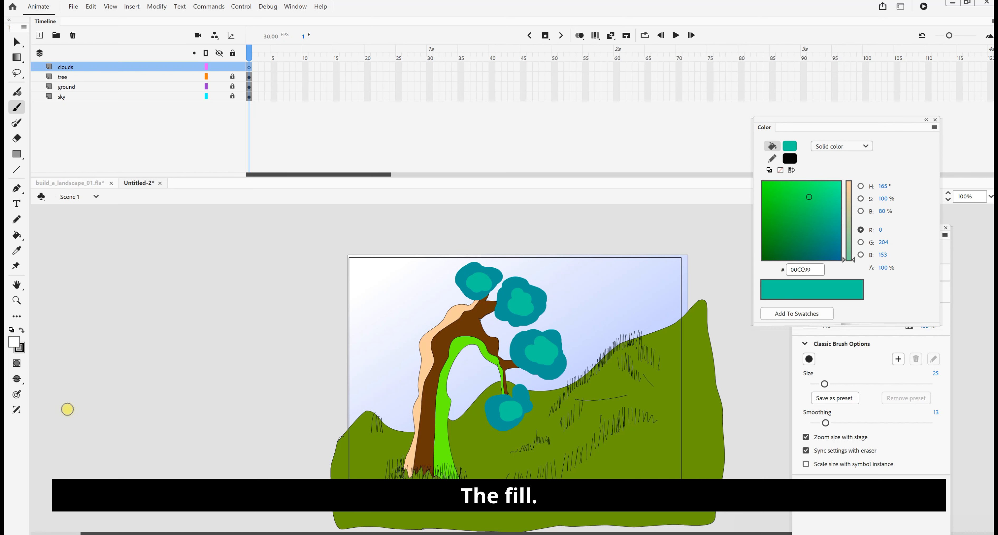
pyautogui.moveTo(581, 301)
pyautogui.mouseDown()
pyautogui.moveTo(553, 298)
pyautogui.moveTo(624, 291)
pyautogui.moveTo(647, 305)
pyautogui.mouseUp()
pyautogui.moveTo(396, 324)
pyautogui.mouseDown()
pyautogui.moveTo(340, 325)
pyautogui.moveTo(401, 332)
pyautogui.mouseUp()
pyautogui.moveTo(591, 345); pyautogui.dragTo(569, 351)
pyautogui.moveTo(661, 320)
pyautogui.mouseDown()
pyautogui.moveTo(662, 309)
pyautogui.moveTo(643, 321)
pyautogui.moveTo(676, 318)
pyautogui.moveTo(640, 329)
pyautogui.mouseUp()
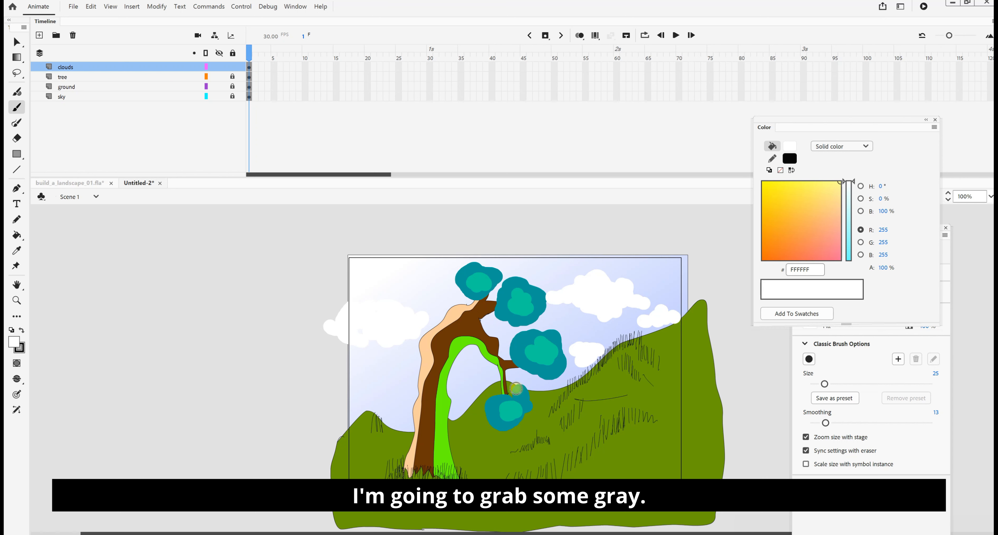
pyautogui.moveTo(399, 394)
pyautogui.mouseDown()
pyautogui.moveTo(369, 389)
pyautogui.moveTo(409, 371)
pyautogui.mouseUp()
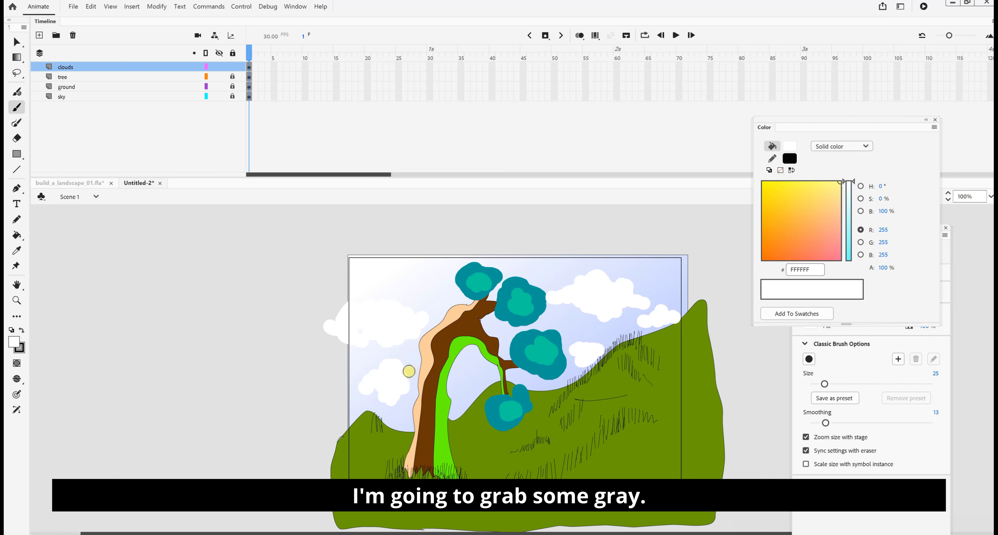
# Step: Shade the undersides of four clouds with gray #999999 strokes, using the brush at size 10
pyautogui.click(14, 342)
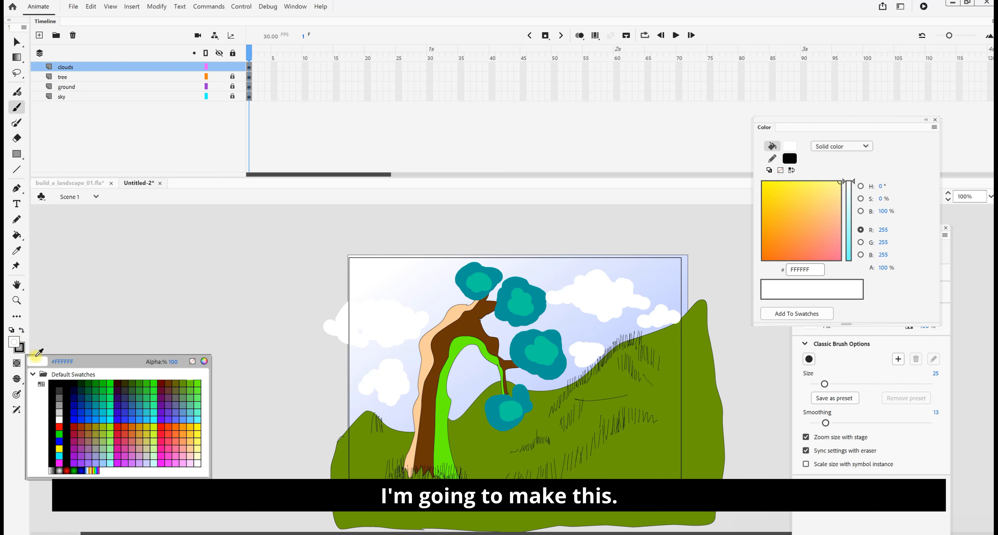
pyautogui.click(60, 405)
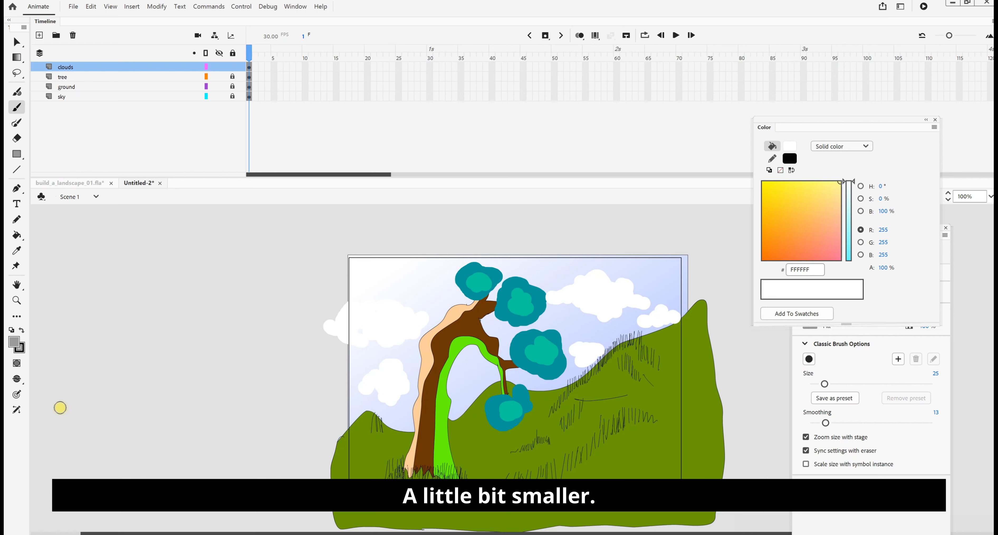
pyautogui.press('[')
pyautogui.press('[')
pyautogui.press('[')
pyautogui.press('[')
pyautogui.press('[')
pyautogui.press('[')
pyautogui.press('[')
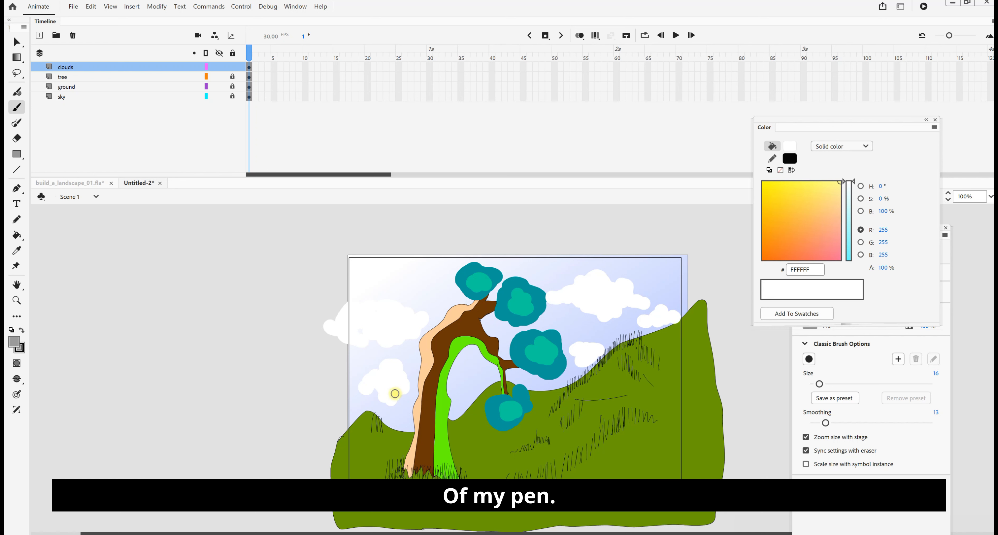
pyautogui.press('[')
pyautogui.press('[')
pyautogui.press('[')
pyautogui.press('[')
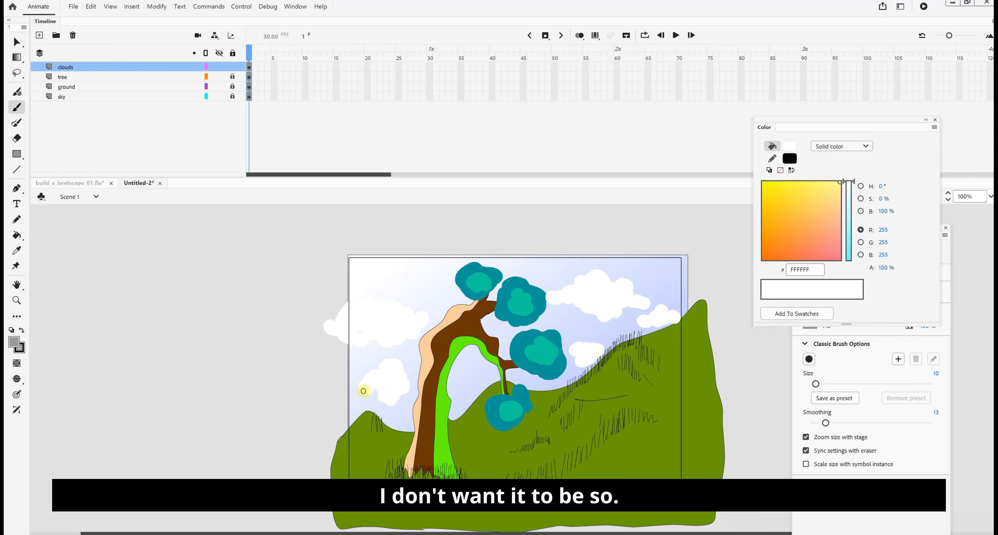
pyautogui.moveTo(363, 389)
pyautogui.mouseDown()
pyautogui.moveTo(389, 402)
pyautogui.moveTo(402, 392)
pyautogui.moveTo(361, 380)
pyautogui.mouseUp()
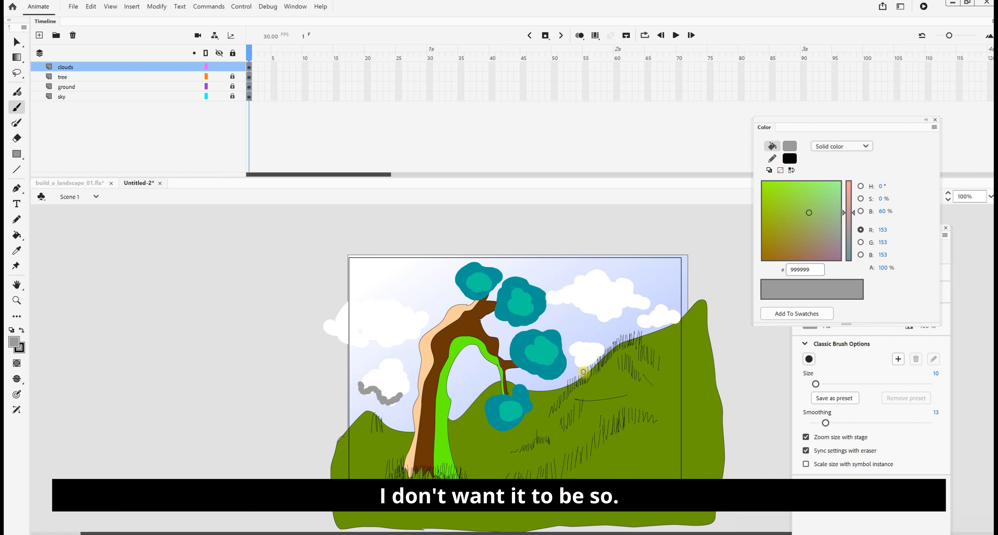
pyautogui.moveTo(574, 356); pyautogui.dragTo(593, 357)
pyautogui.moveTo(595, 315); pyautogui.dragTo(558, 303)
pyautogui.moveTo(652, 325); pyautogui.dragTo(648, 320)
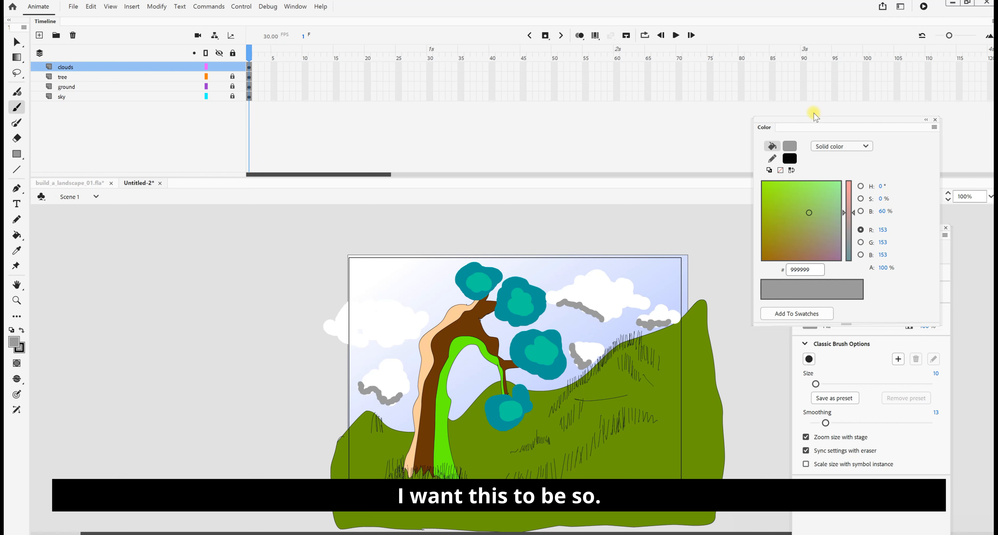
# Step: Set the brush fill's opacity to 43% and paint translucent gray shading over the undersides of the clouds
pyautogui.moveTo(810, 124); pyautogui.dragTo(968, 248)
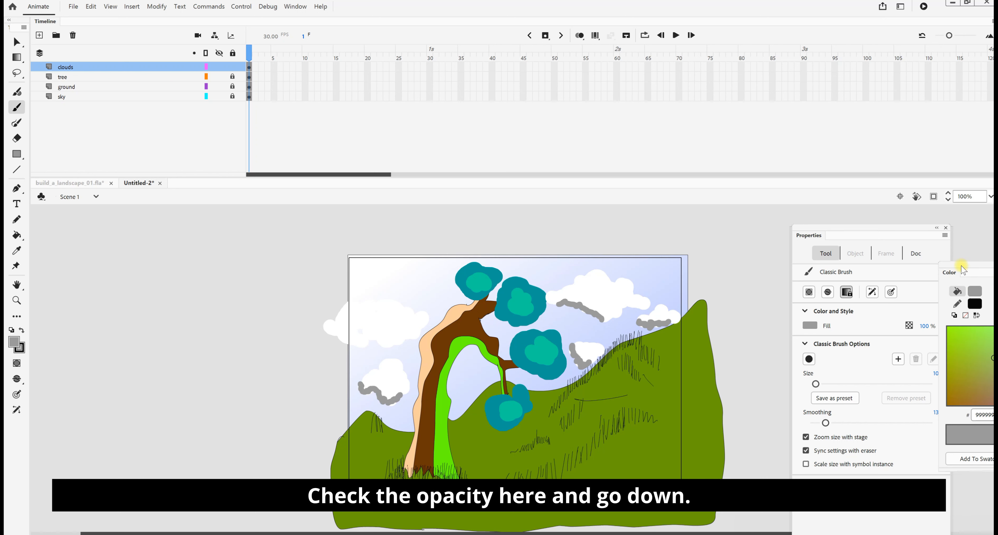
pyautogui.moveTo(963, 270); pyautogui.dragTo(963, 286)
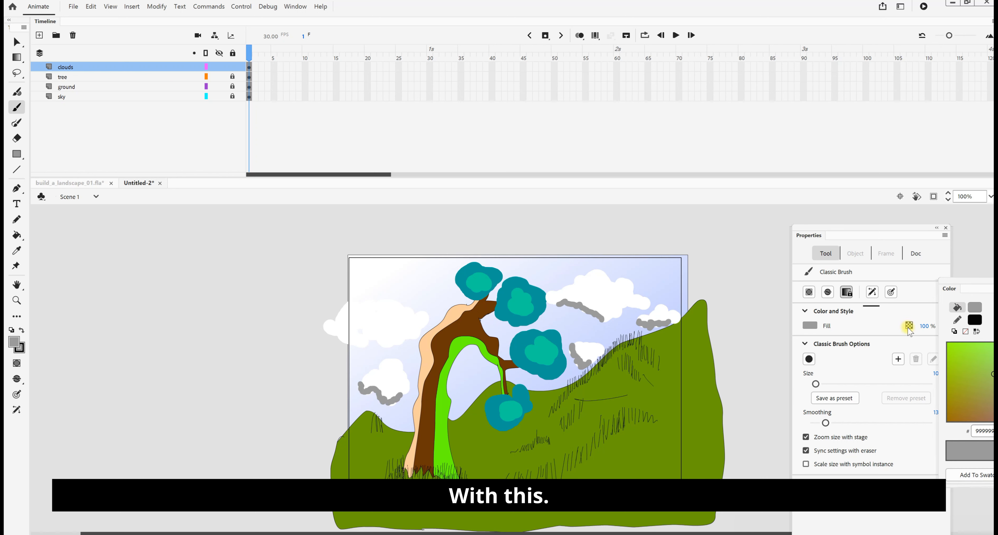
pyautogui.moveTo(927, 329); pyautogui.dragTo(905, 325)
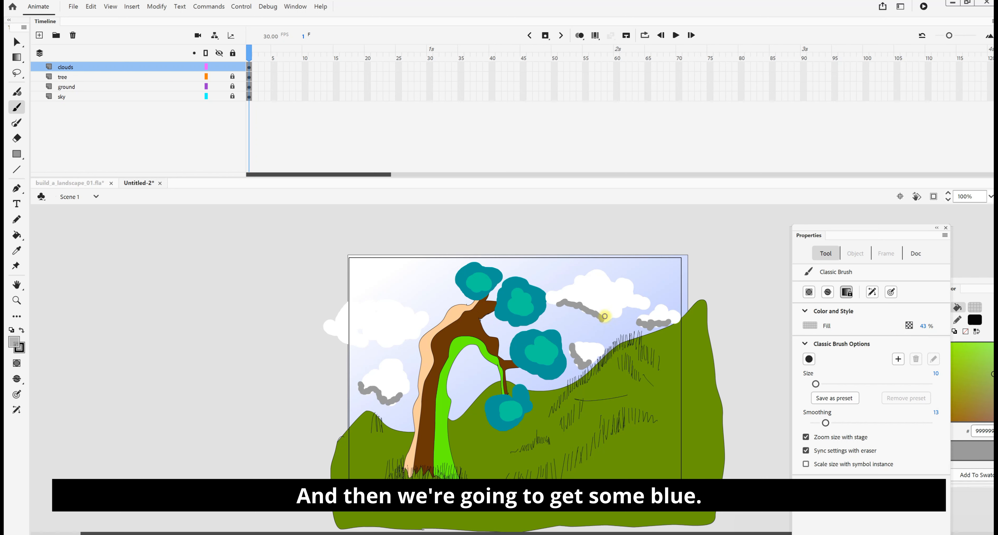
pyautogui.moveTo(605, 316)
pyautogui.mouseDown()
pyautogui.moveTo(650, 302)
pyautogui.moveTo(618, 316)
pyautogui.moveTo(645, 305)
pyautogui.mouseUp()
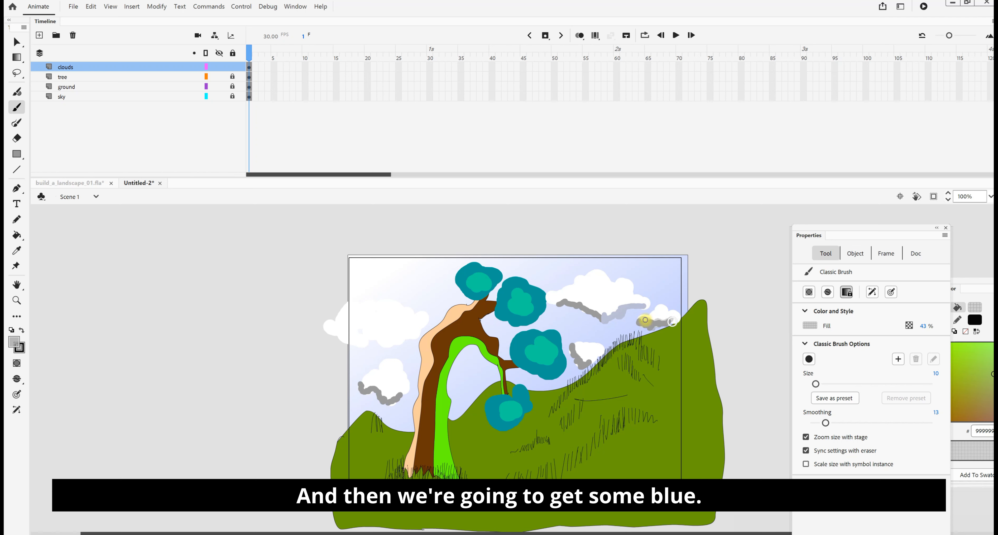
pyautogui.rightClick(647, 322)
pyautogui.click(575, 359)
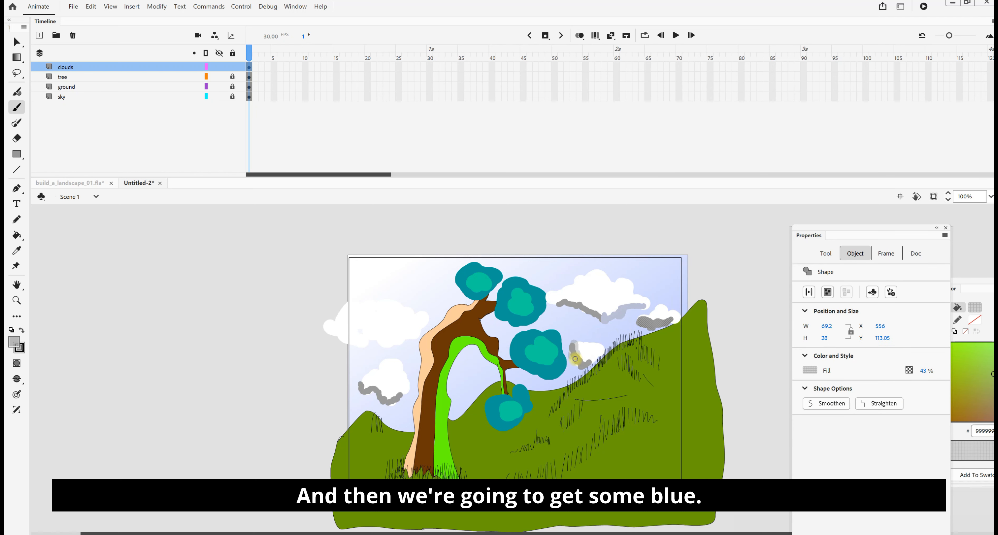
pyautogui.moveTo(575, 358); pyautogui.dragTo(596, 353)
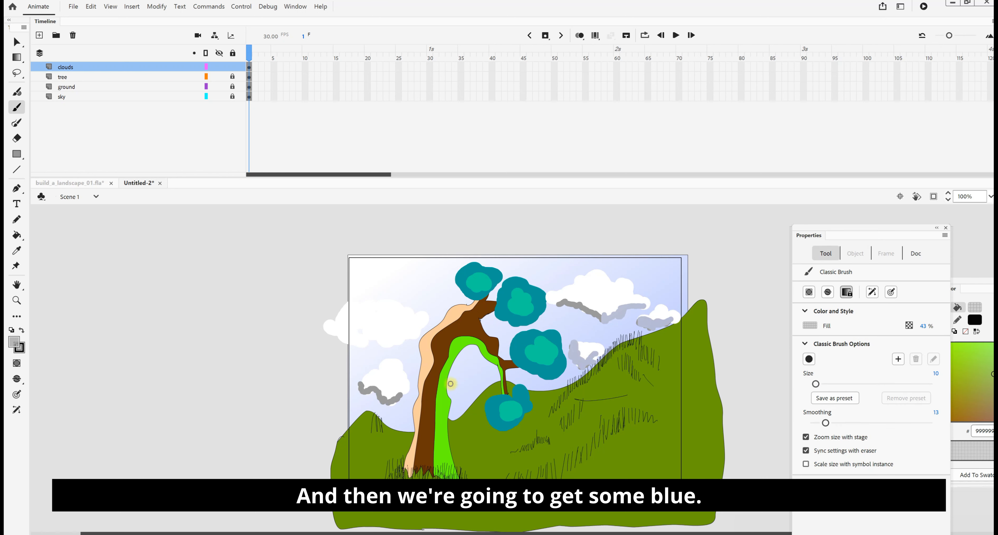
pyautogui.moveTo(363, 385); pyautogui.dragTo(399, 390)
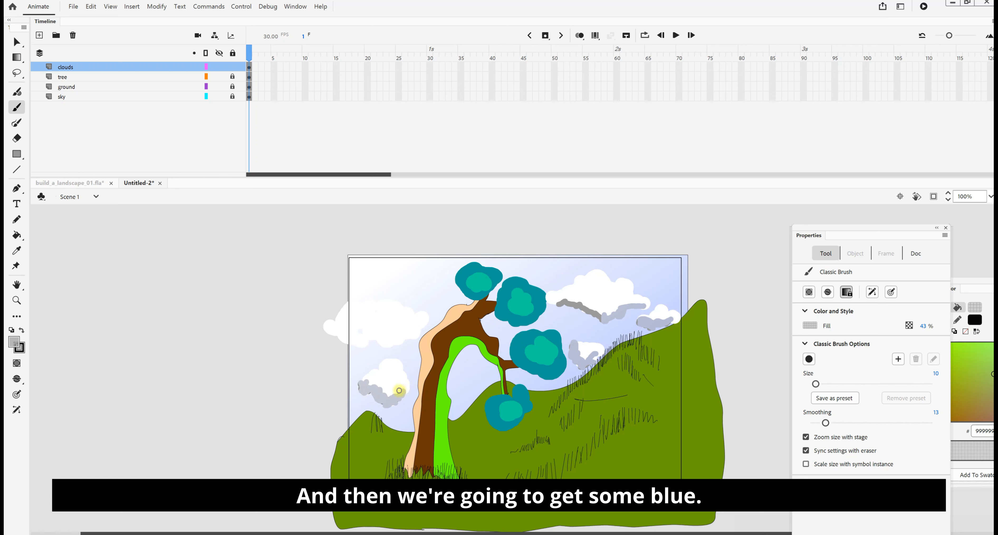
# Step: Shade the large left cloud's underside gray and paint blue #0066CC wisps at 15% opacity across the sky
pyautogui.moveTo(363, 342); pyautogui.dragTo(416, 333)
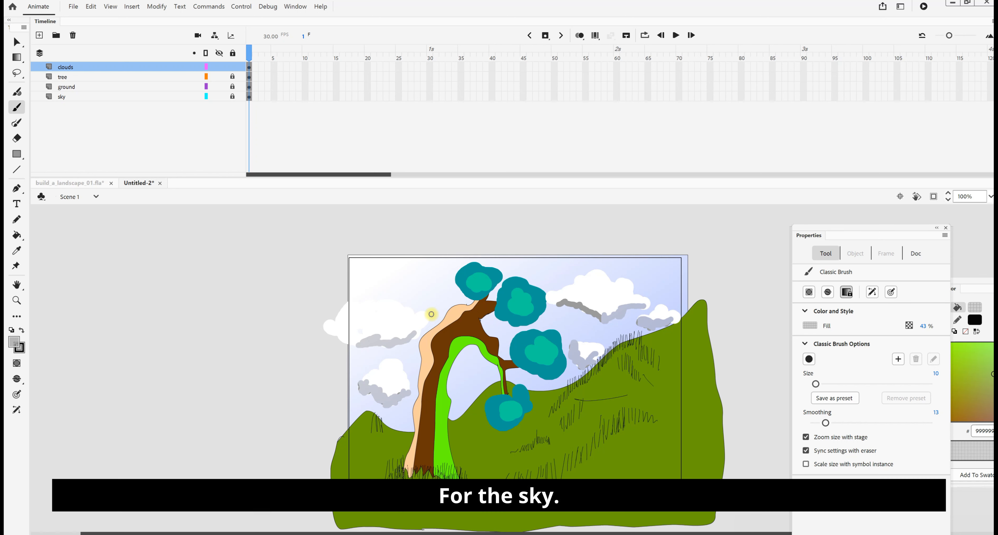
pyautogui.click(14, 341)
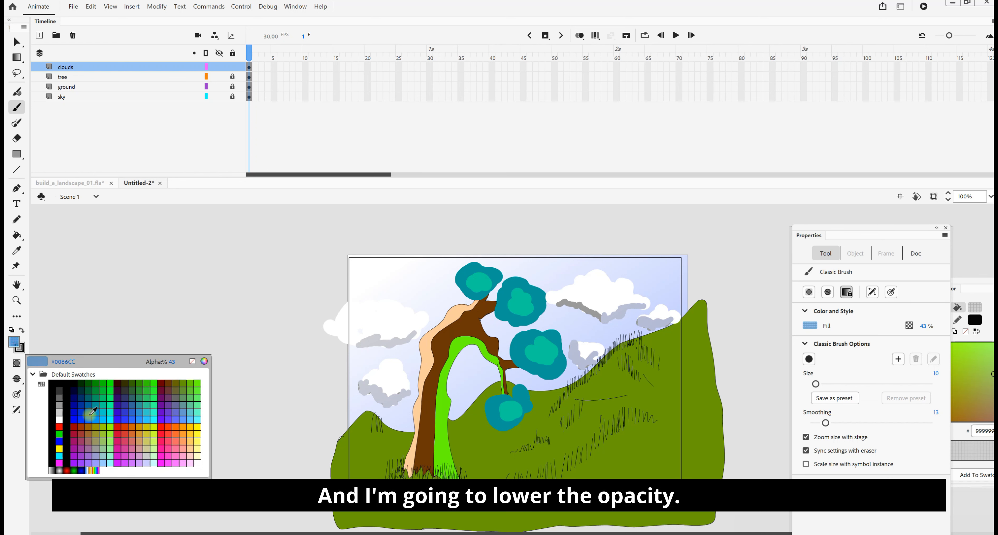
pyautogui.click(97, 411)
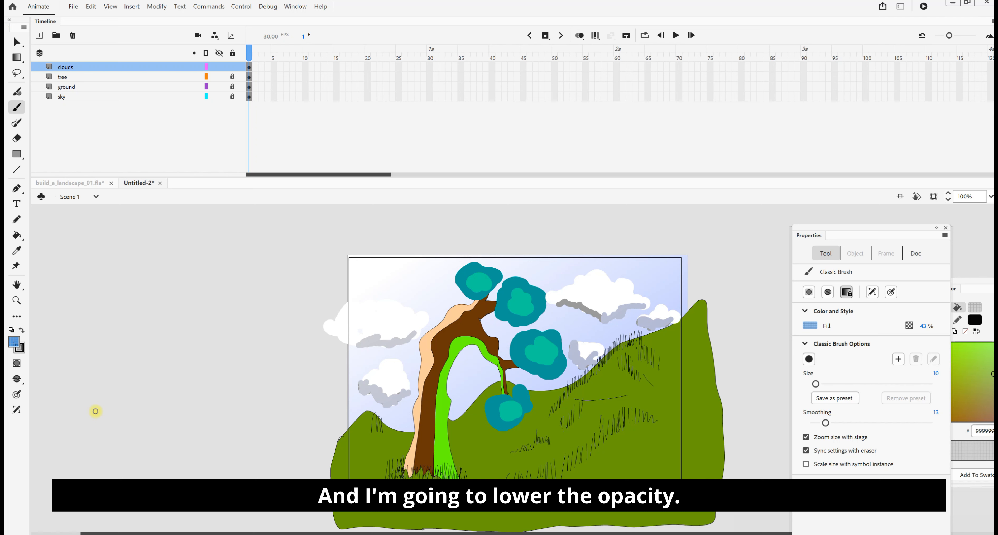
pyautogui.moveTo(924, 326); pyautogui.dragTo(903, 326)
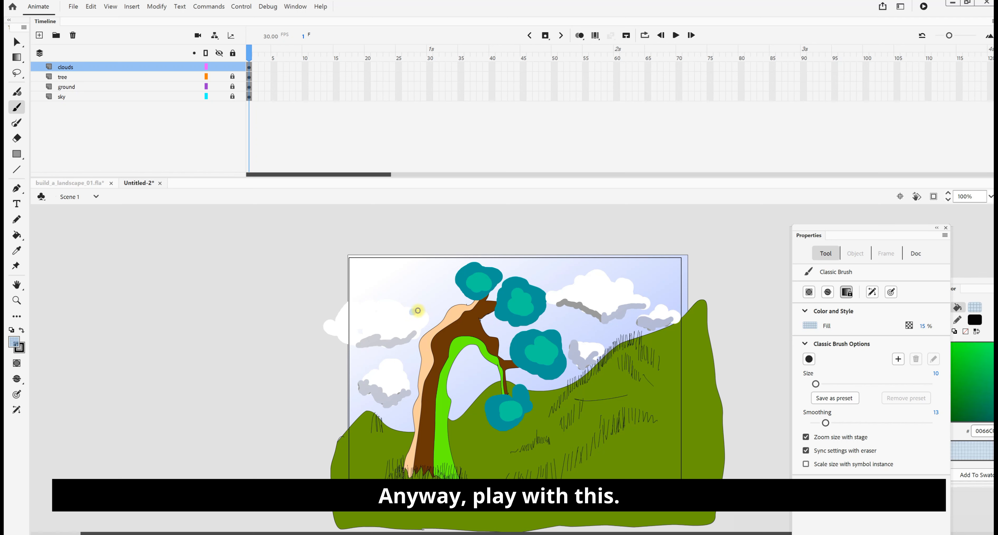
pyautogui.moveTo(416, 308)
pyautogui.mouseDown()
pyautogui.moveTo(434, 318)
pyautogui.moveTo(431, 307)
pyautogui.moveTo(450, 306)
pyautogui.mouseUp()
pyautogui.moveTo(647, 291); pyautogui.dragTo(676, 293)
pyautogui.moveTo(627, 330)
pyautogui.mouseDown()
pyautogui.moveTo(636, 326)
pyautogui.moveTo(627, 329)
pyautogui.mouseUp()
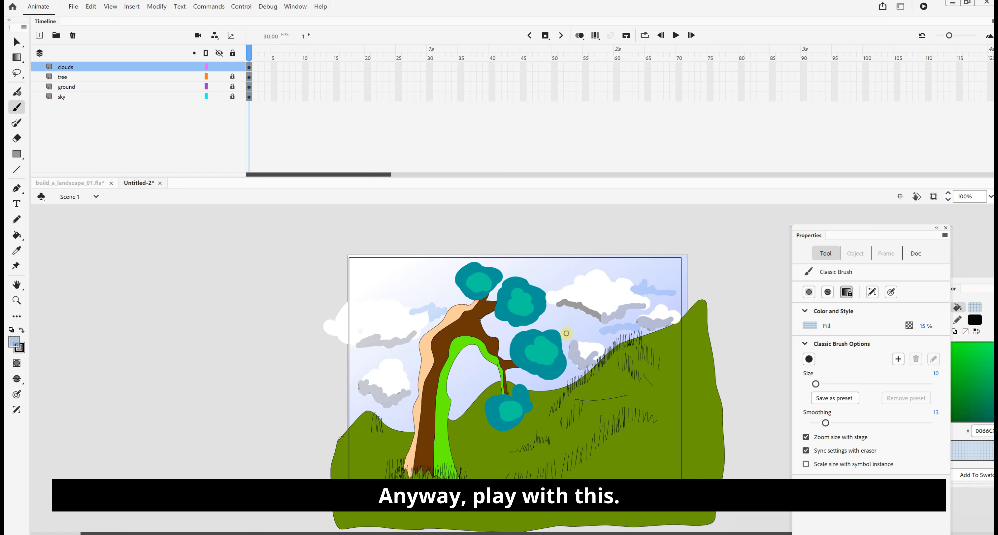
pyautogui.moveTo(543, 324); pyautogui.dragTo(591, 331)
pyautogui.moveTo(477, 377); pyautogui.dragTo(482, 382)
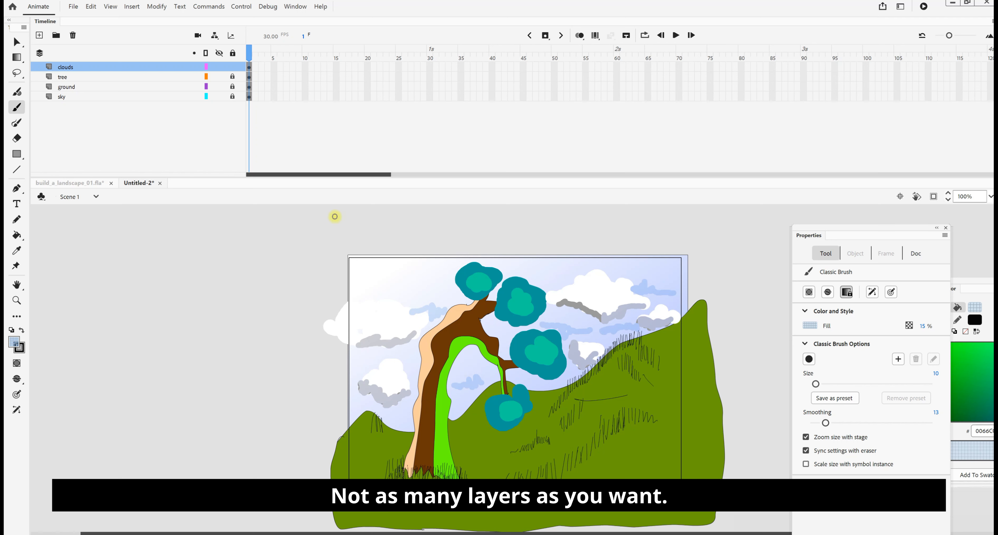
# Step: Lock the clouds layer and add a new layer named rock above it
pyautogui.click(233, 67)
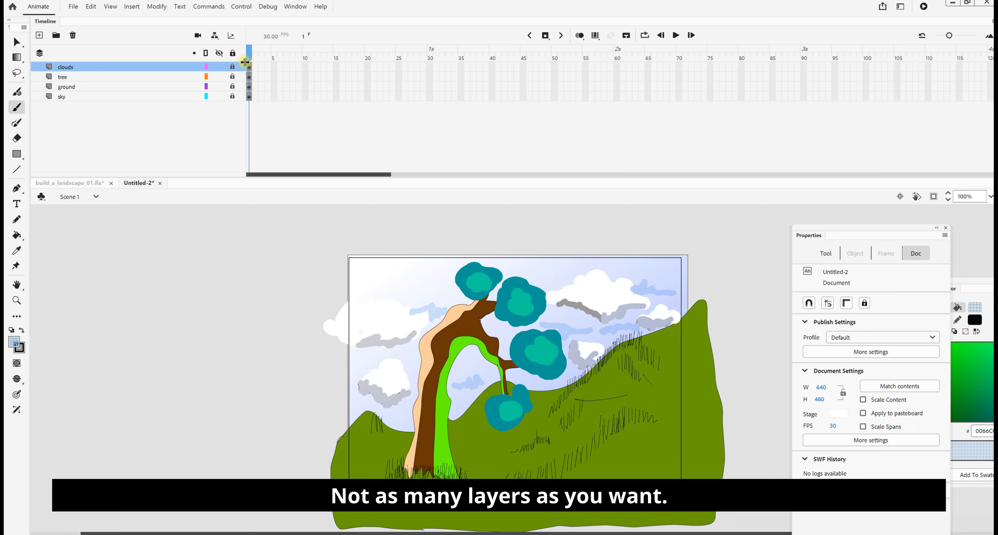
pyautogui.click(39, 35)
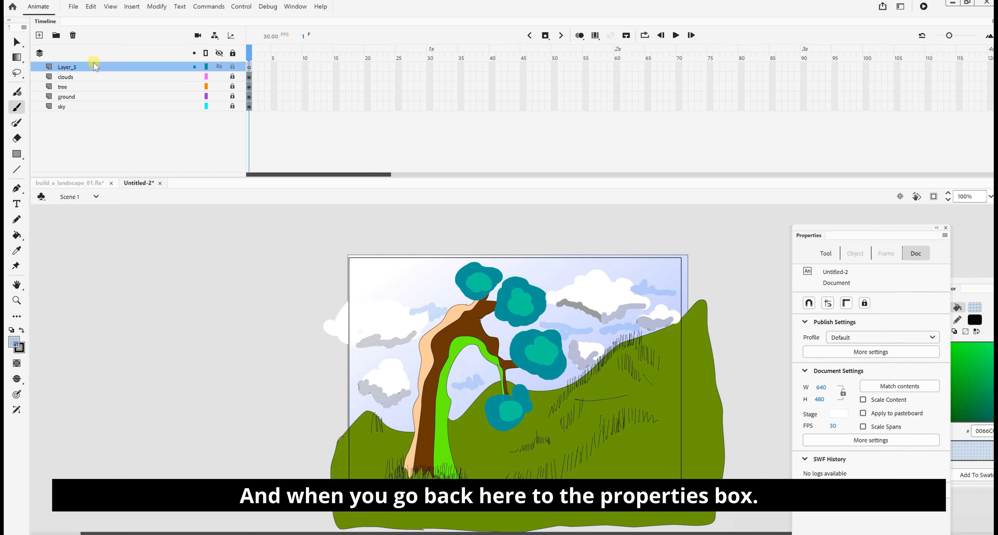
pyautogui.doubleClick(89, 66)
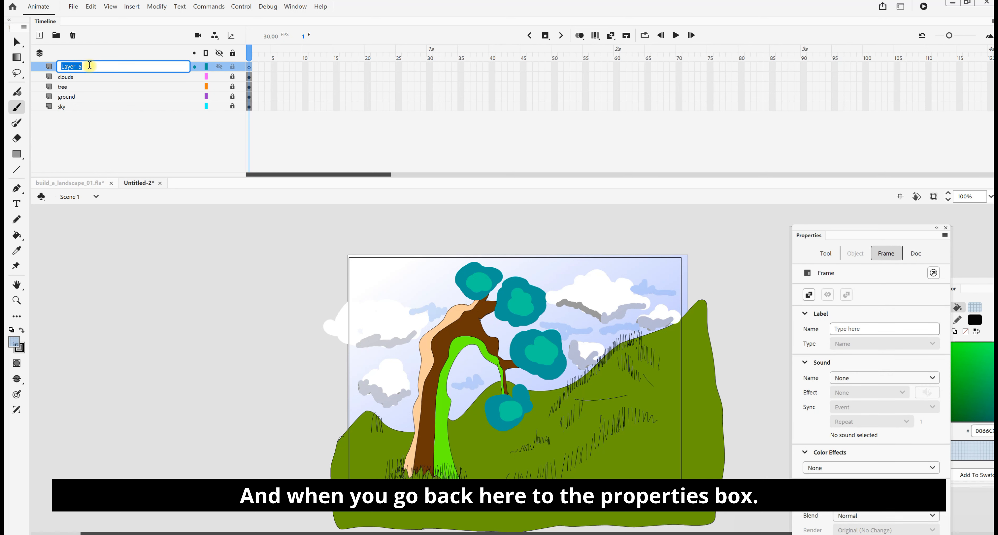
pyautogui.write('rock')
pyautogui.press('Return')
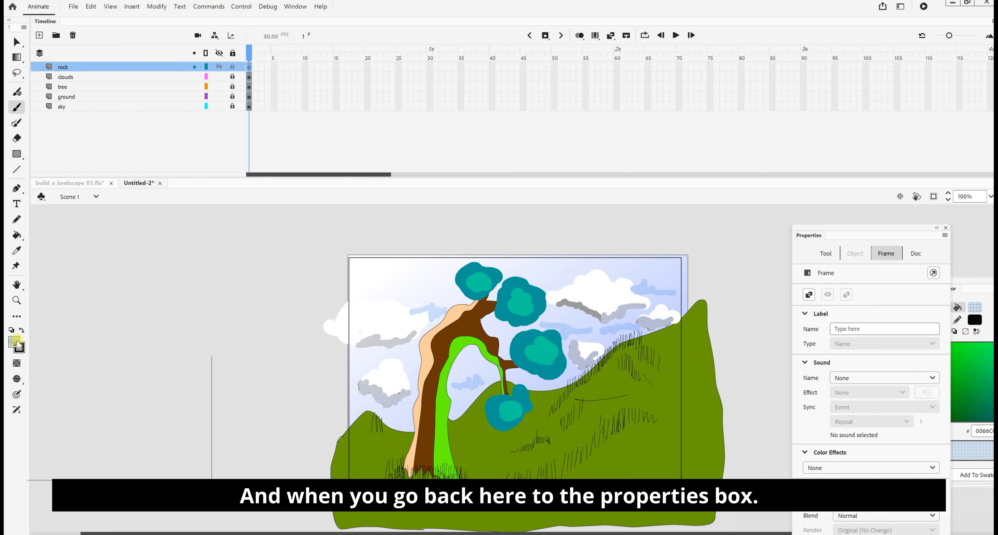
# Step: Paint a solid rock on the hillside right of the tree with a #666666 brush fill at 100% opacity
pyautogui.click(17, 344)
pyautogui.click(86, 400)
pyautogui.click(650, 450)
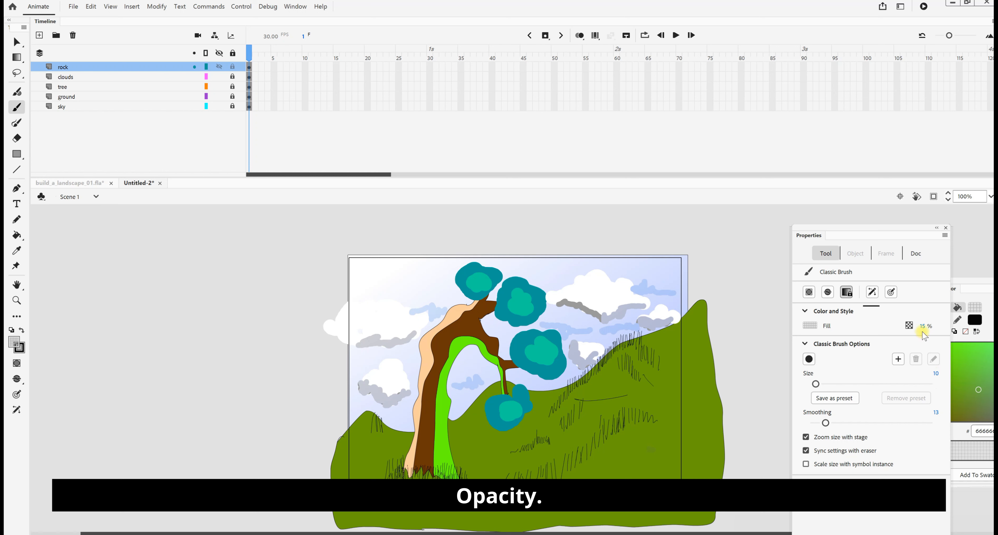
pyautogui.moveTo(923, 326); pyautogui.dragTo(503, 178)
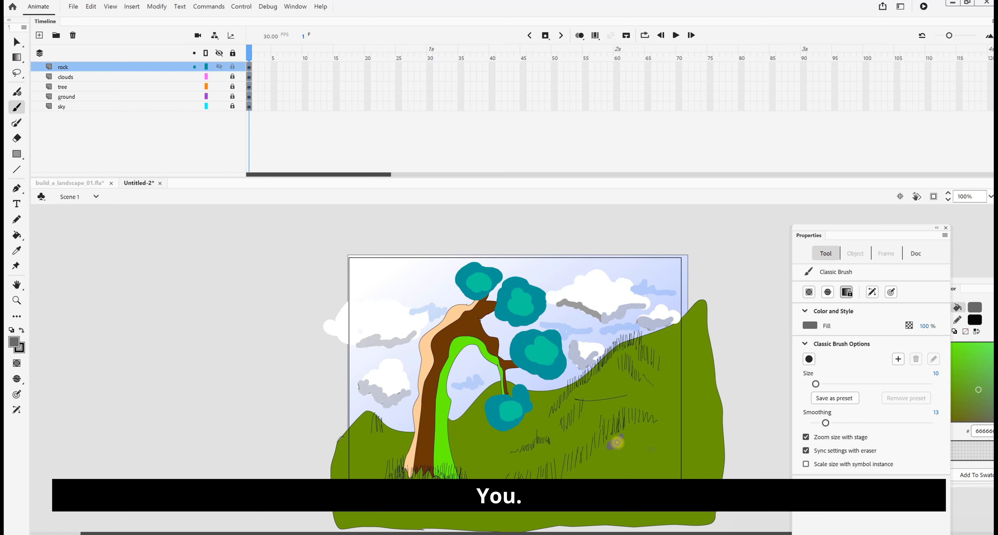
pyautogui.moveTo(617, 443); pyautogui.dragTo(617, 442)
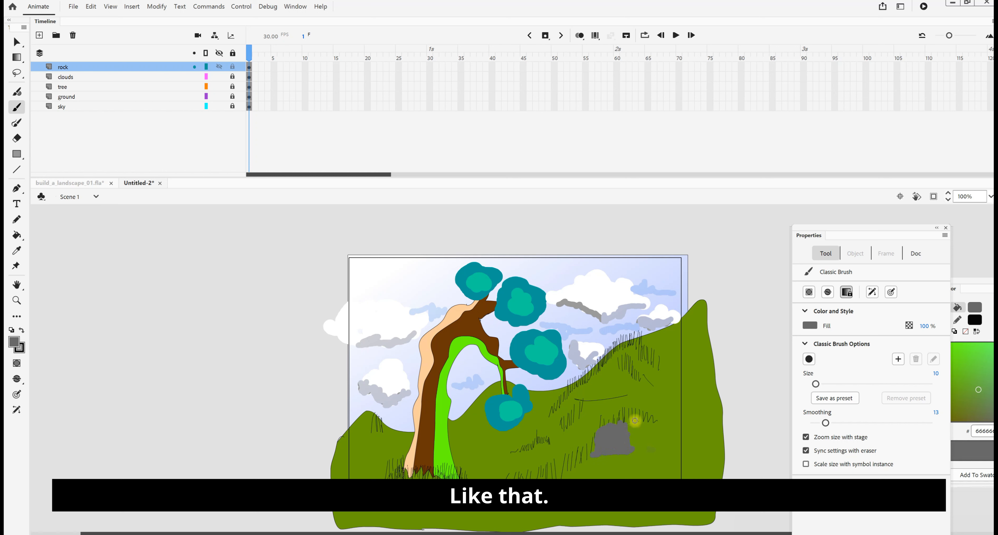
# Step: Set the brush fill to light gray #CCCCCC, try a highlight on the rock, and undo those strokes
pyautogui.click(14, 341)
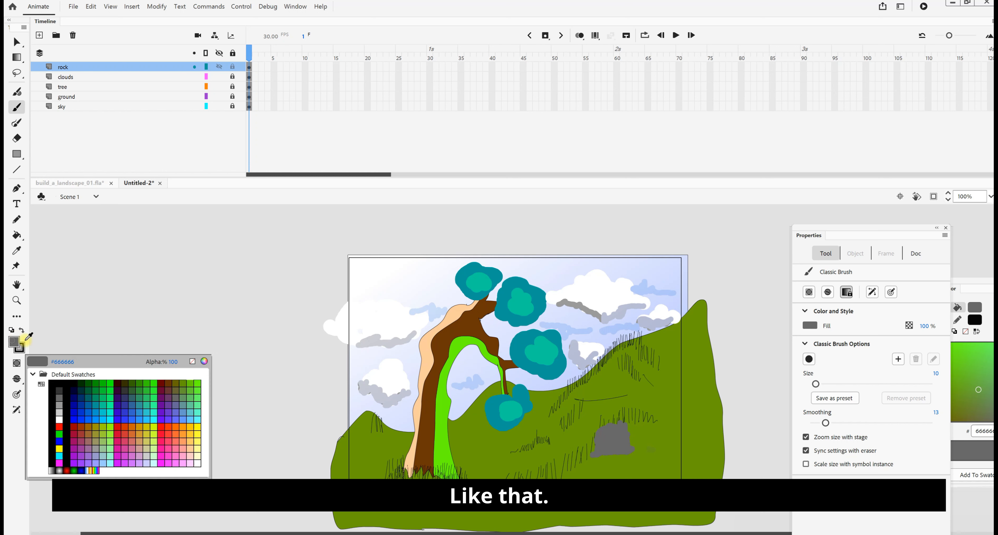
pyautogui.click(60, 412)
pyautogui.moveTo(601, 443); pyautogui.dragTo(623, 441)
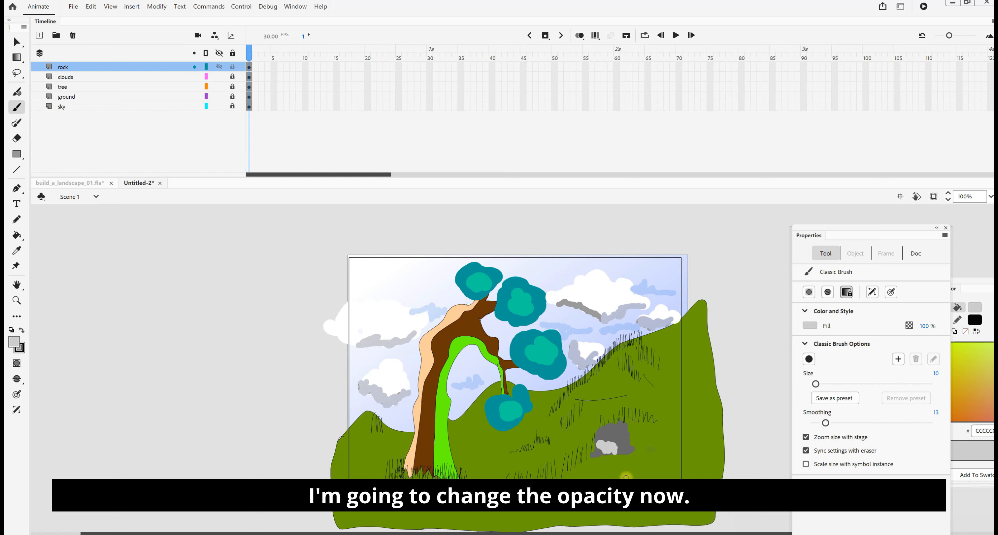
pyautogui.hotkey('ctrl', 'z')
pyautogui.hotkey('ctrl', 'z')
pyautogui.hotkey('ctrl', 'z')
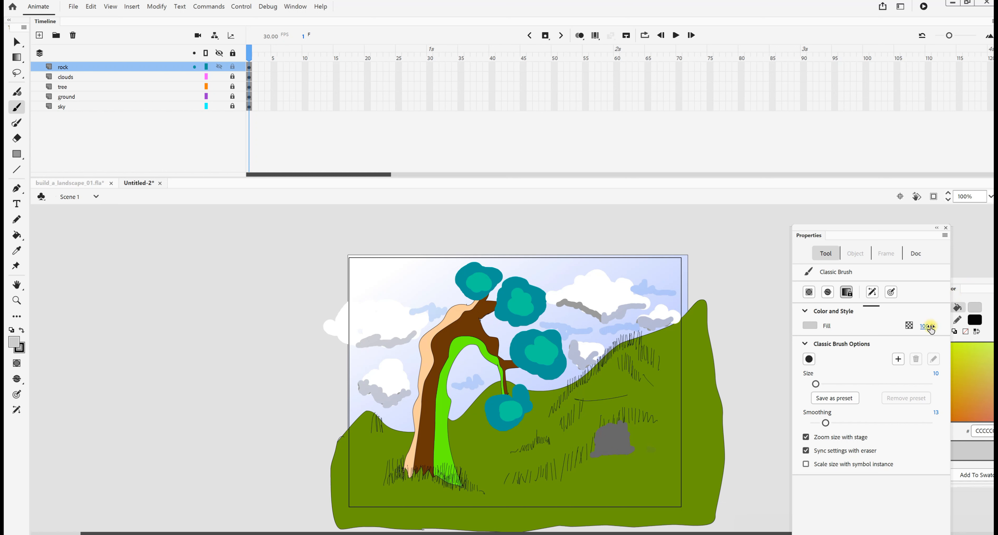
# Step: Set the brush fill's opacity to 19%, try a translucent highlight on the rock, and undo the stroke
pyautogui.moveTo(927, 327); pyautogui.dragTo(892, 330)
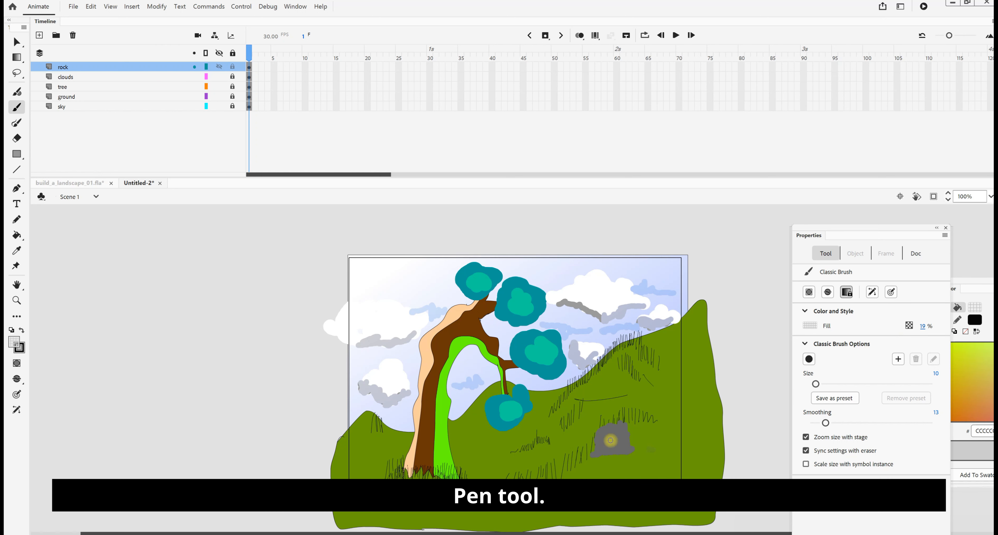
pyautogui.moveTo(603, 449)
pyautogui.mouseDown()
pyautogui.moveTo(624, 452)
pyautogui.moveTo(623, 439)
pyautogui.mouseUp()
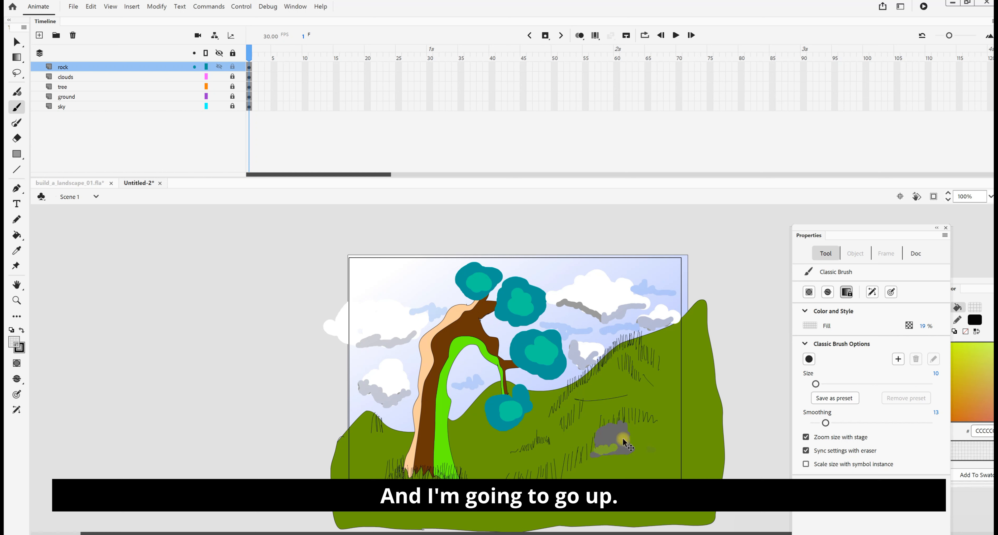
pyautogui.hotkey('ctrl', 'z')
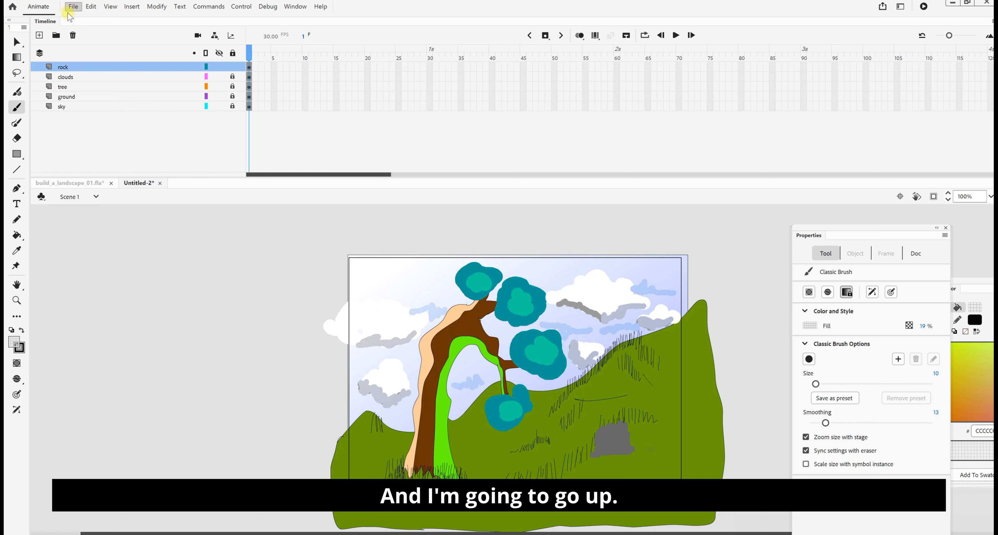
# Step: Lock the rock layer and add a new layer above it for the rock's shading
pyautogui.click(232, 67)
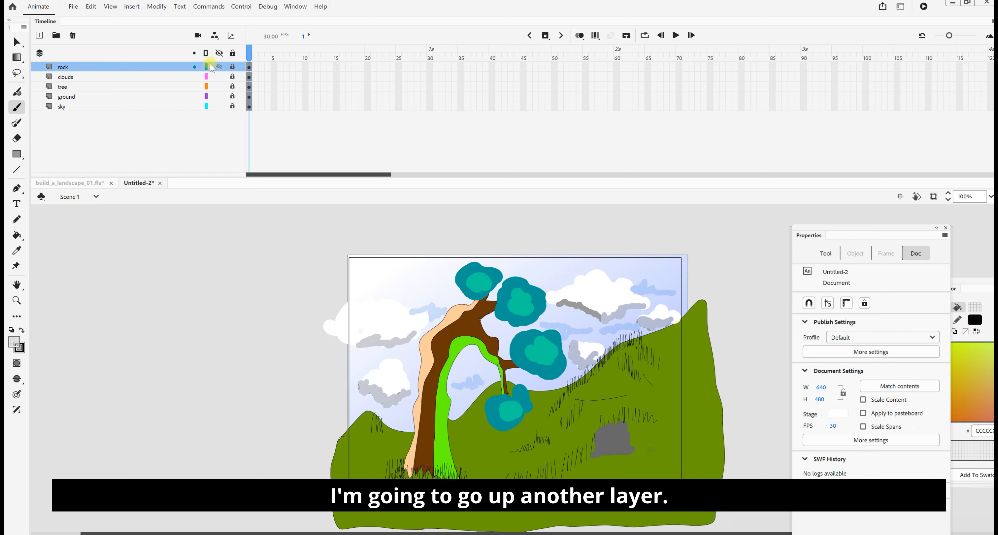
pyautogui.click(39, 35)
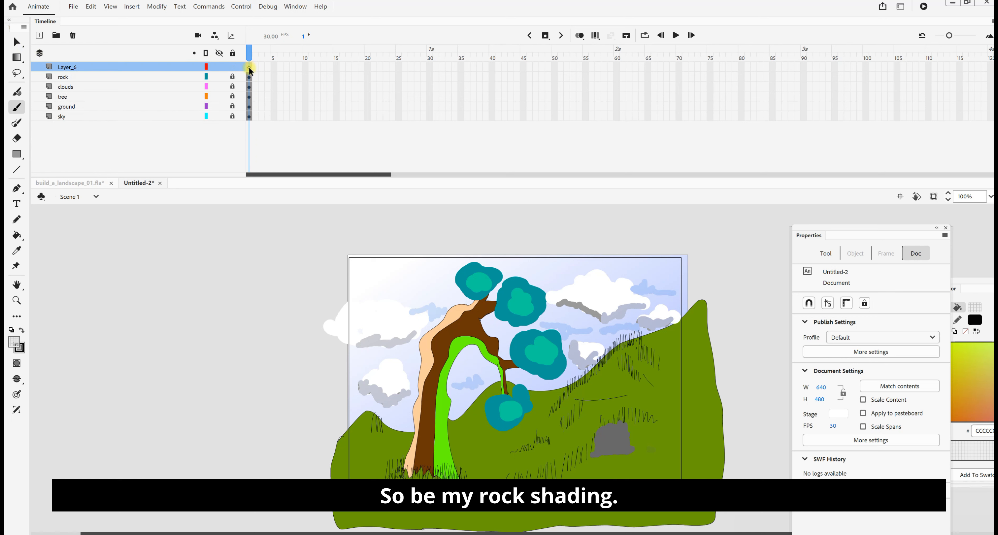
# Step: Paint translucent #CCCCCC and #FFFFFF highlights over the rock, plus a small white dab on the lowest leaf cluster
pyautogui.moveTo(605, 447)
pyautogui.mouseDown()
pyautogui.moveTo(625, 449)
pyautogui.moveTo(623, 438)
pyautogui.moveTo(602, 451)
pyautogui.moveTo(627, 456)
pyautogui.moveTo(608, 437)
pyautogui.mouseUp()
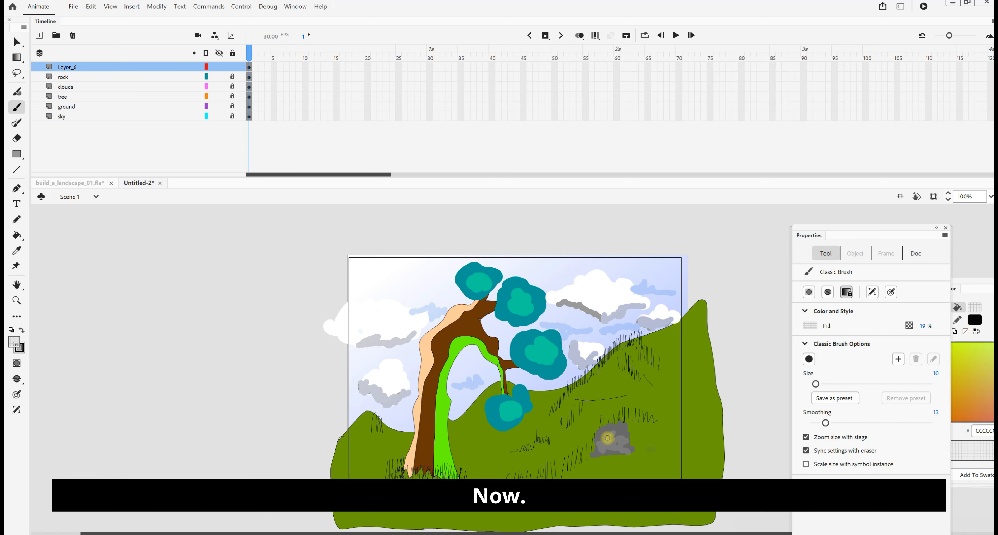
pyautogui.click(15, 345)
pyautogui.click(59, 412)
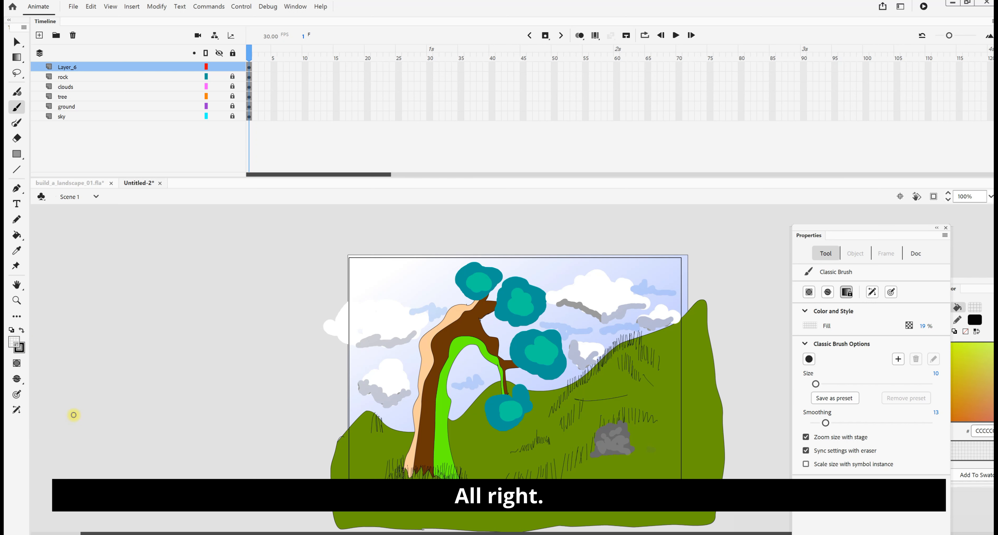
pyautogui.click(515, 413)
pyautogui.moveTo(612, 450)
pyautogui.mouseDown()
pyautogui.moveTo(627, 445)
pyautogui.moveTo(609, 446)
pyautogui.moveTo(614, 427)
pyautogui.moveTo(624, 428)
pyautogui.moveTo(627, 436)
pyautogui.moveTo(613, 434)
pyautogui.mouseUp()
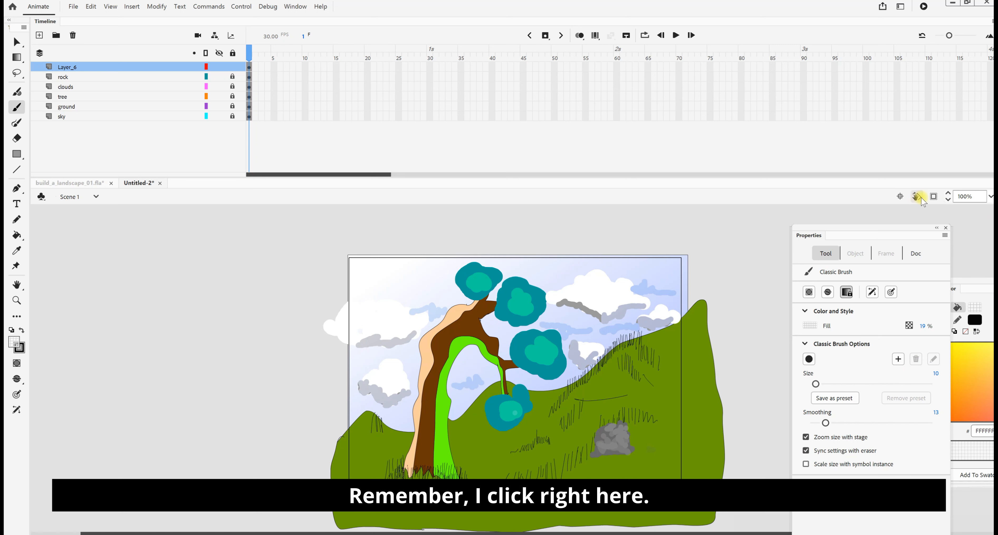
# Step: Clip the content outside the stage and view the whole landscape at 50% zoom
pyautogui.click(935, 196)
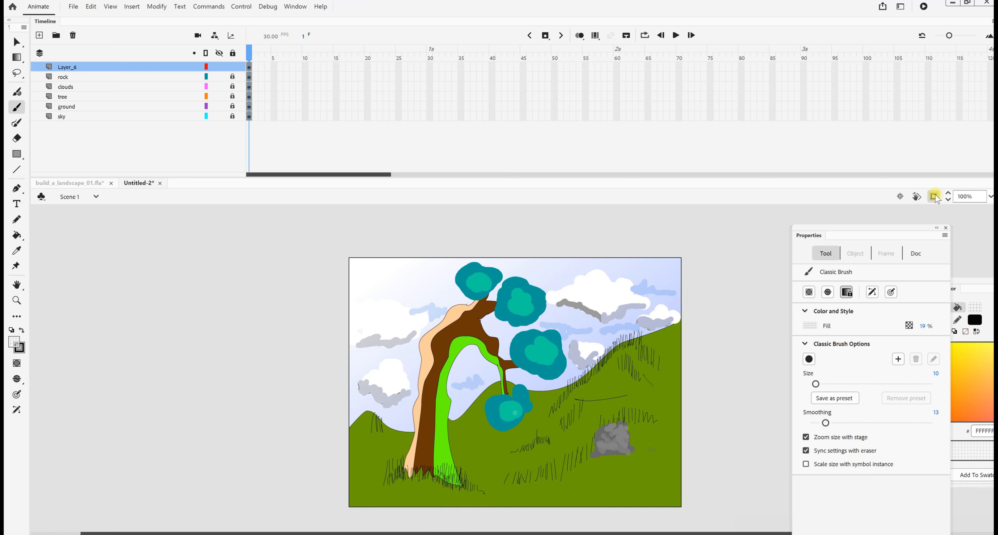
pyautogui.hotkey('ctrl', '-')
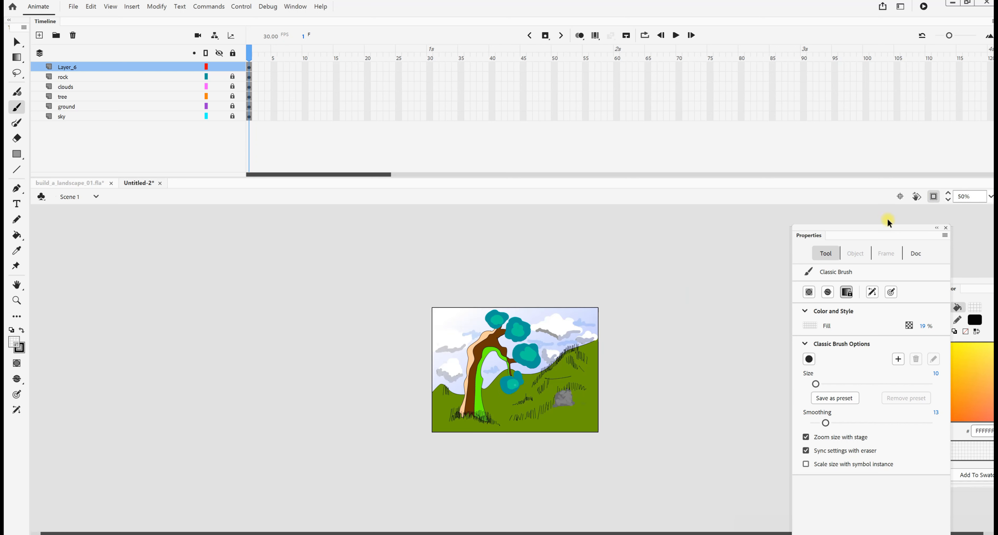